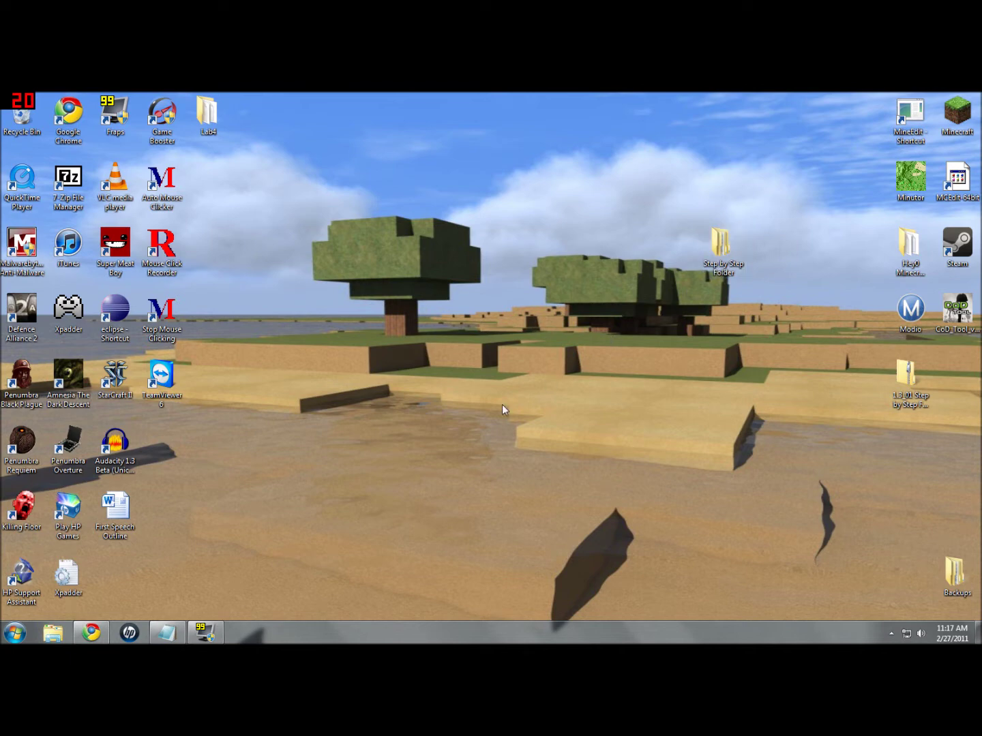
- Open the AppData\Roaming\.minecraft folder from the personal user folder
{"action": "left_click", "coordinate": [15, 633]}
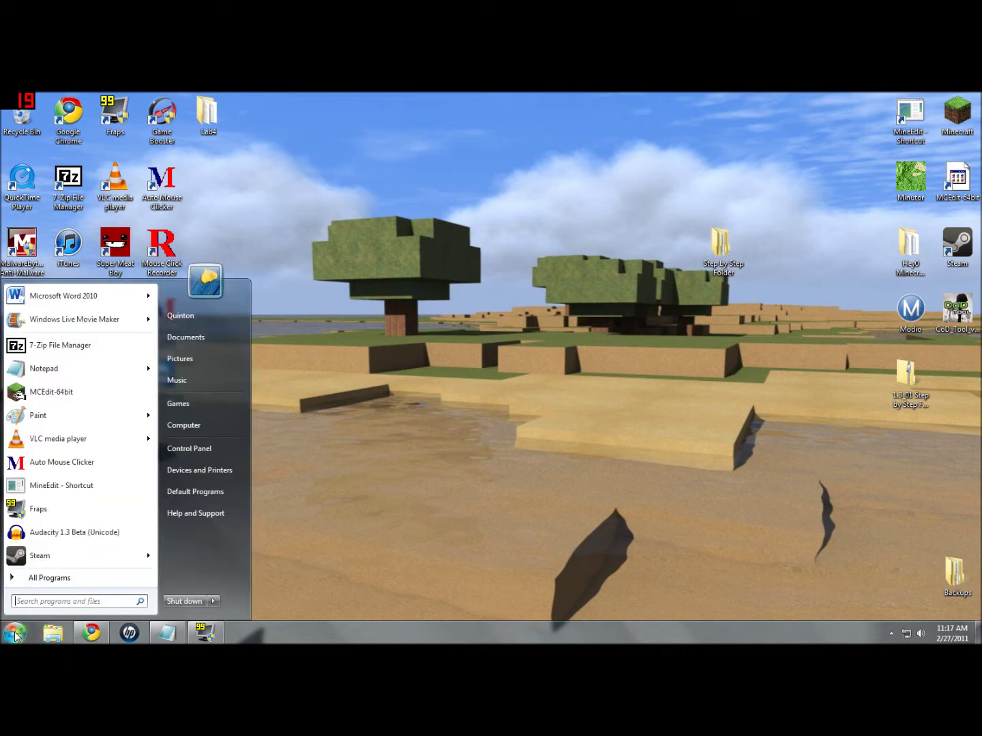
{"action": "left_click", "coordinate": [175, 318]}
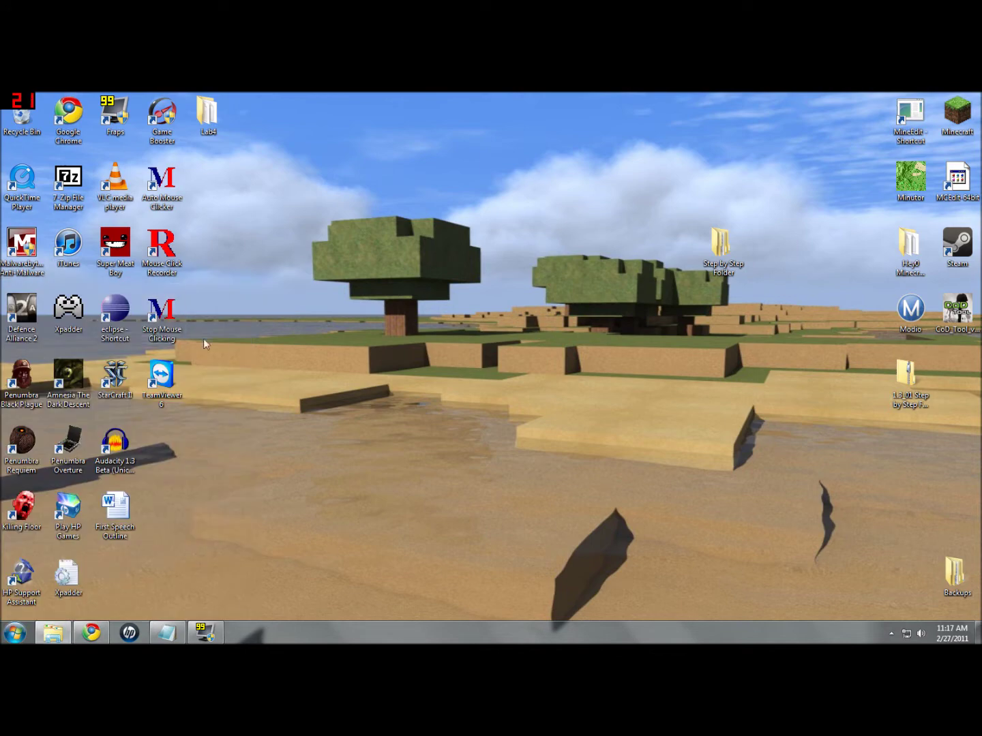
{"action": "double_click", "coordinate": [351, 186]}
{"action": "double_click", "coordinate": [348, 202]}
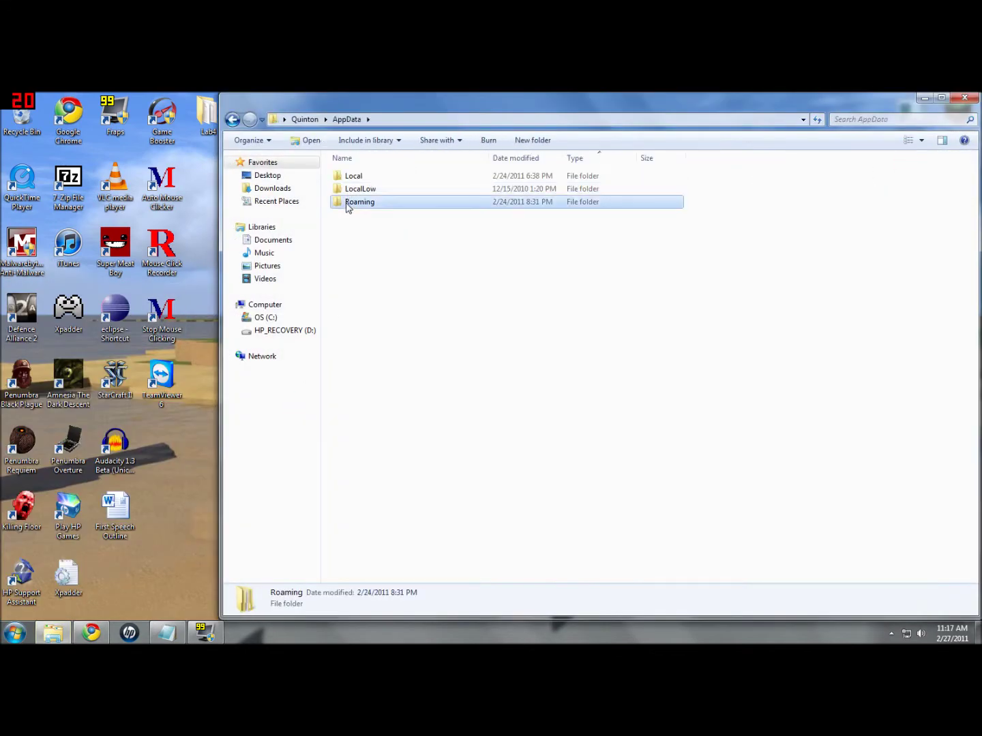
{"action": "double_click", "coordinate": [348, 179]}
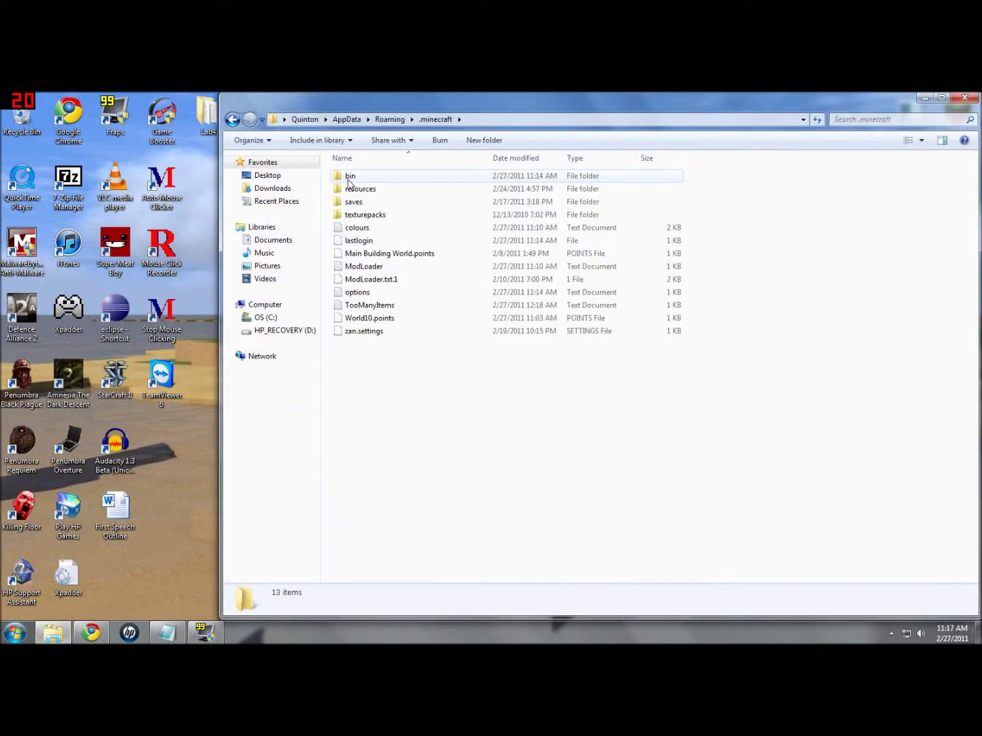
- Delete the bin folder from .minecraft and close the folder window
{"action": "right_click", "coordinate": [350, 178]}
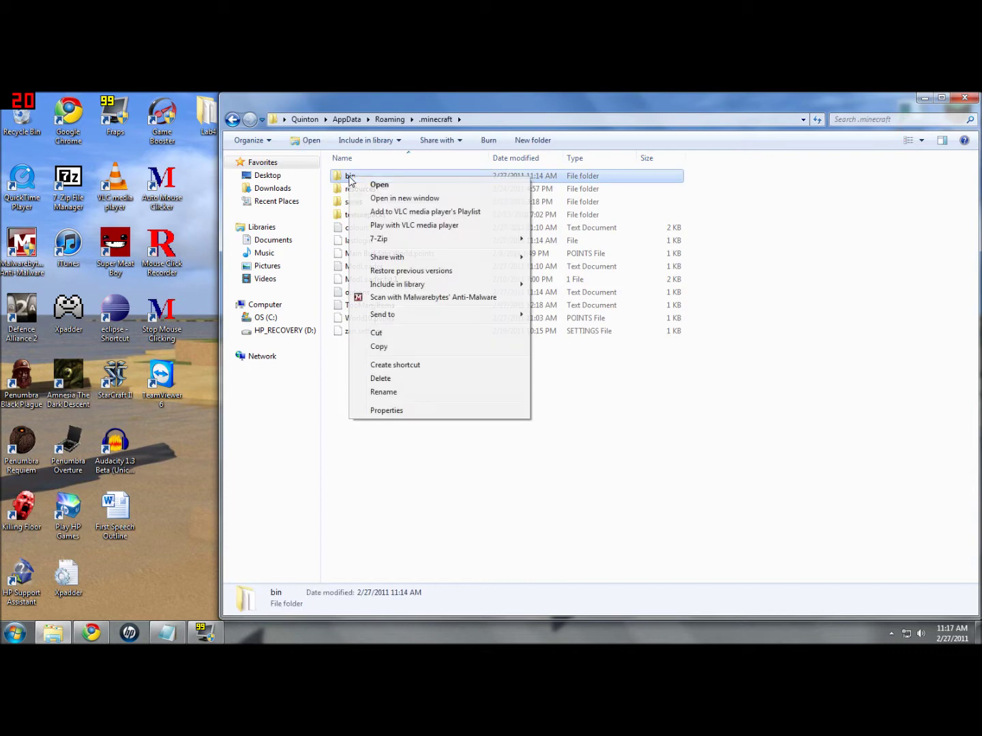
{"action": "left_click", "coordinate": [380, 378]}
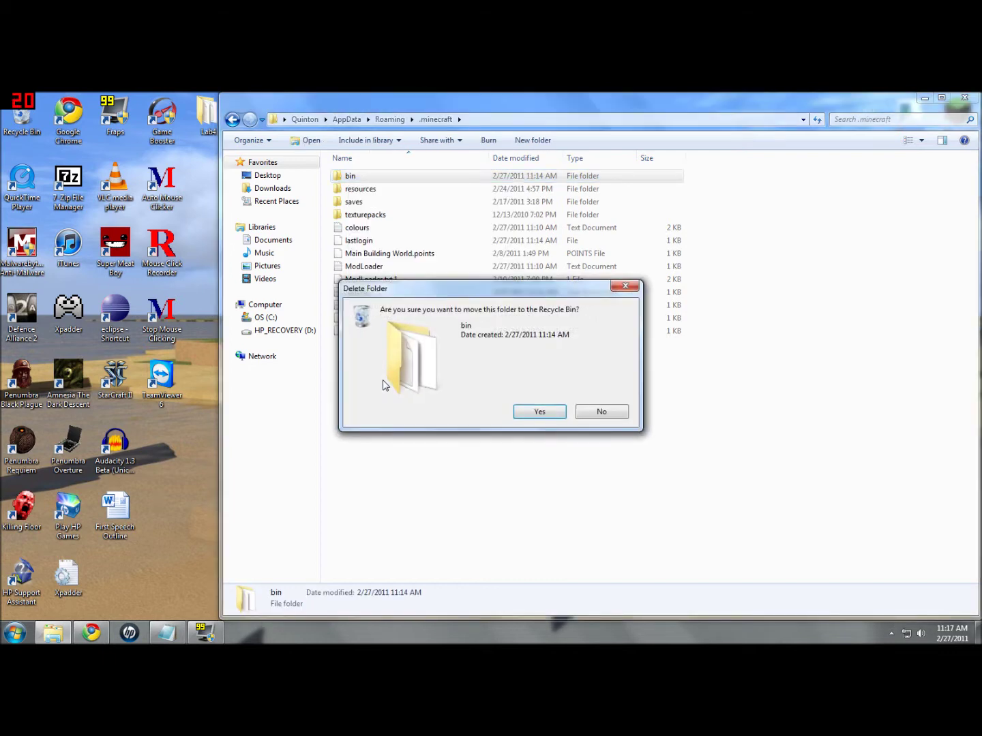
{"action": "key", "text": "Return"}
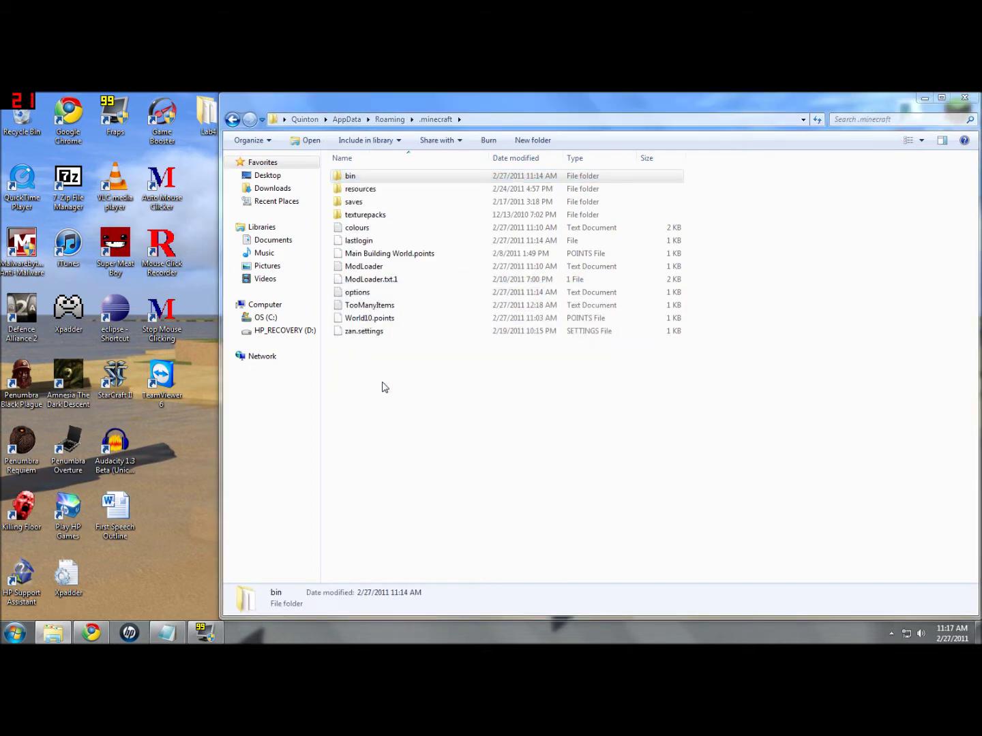
{"action": "left_click", "coordinate": [966, 99]}
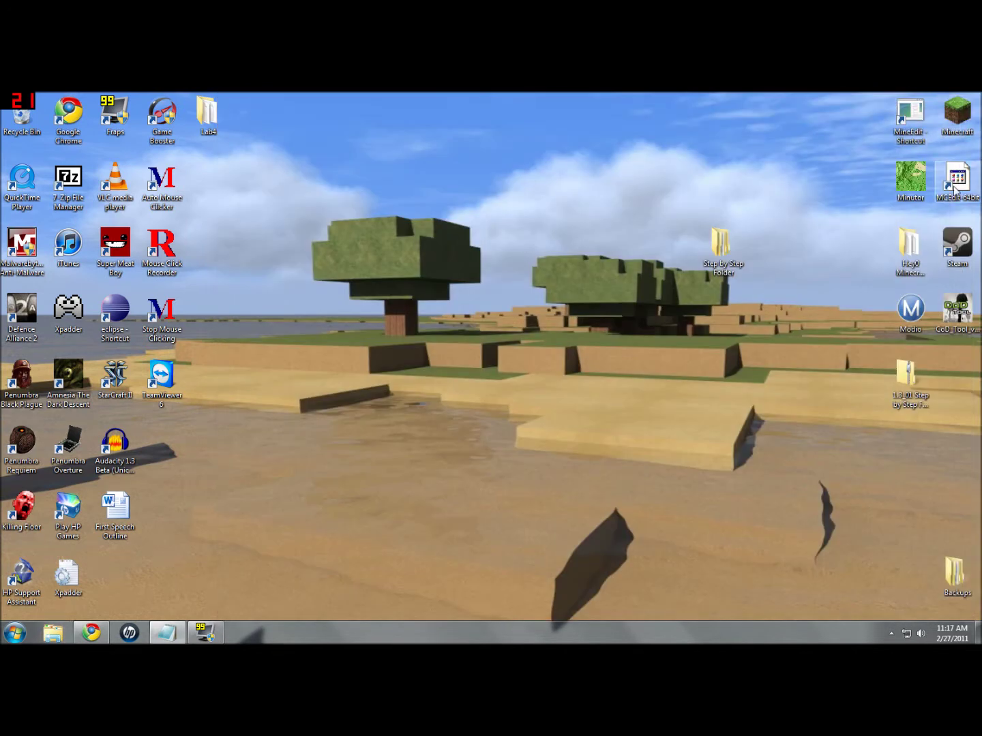
- Start Minecraft, log in with the remembered account to reach the title screen, and close the game and launcher
{"action": "double_click", "coordinate": [959, 115]}
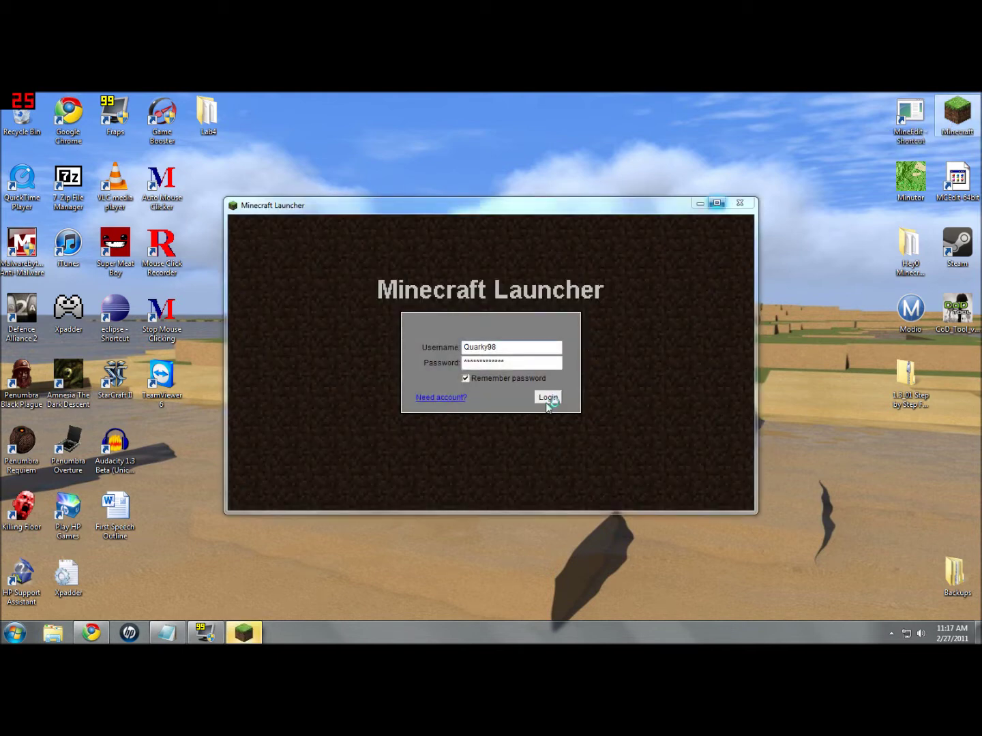
{"action": "left_click", "coordinate": [549, 402]}
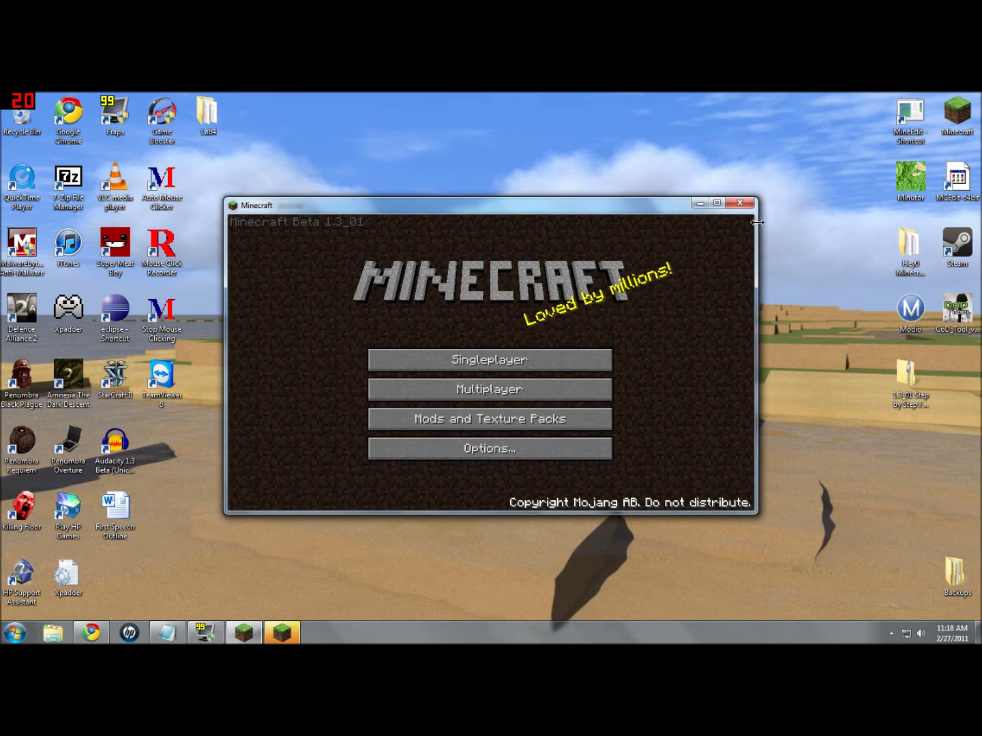
{"action": "left_click", "coordinate": [745, 204]}
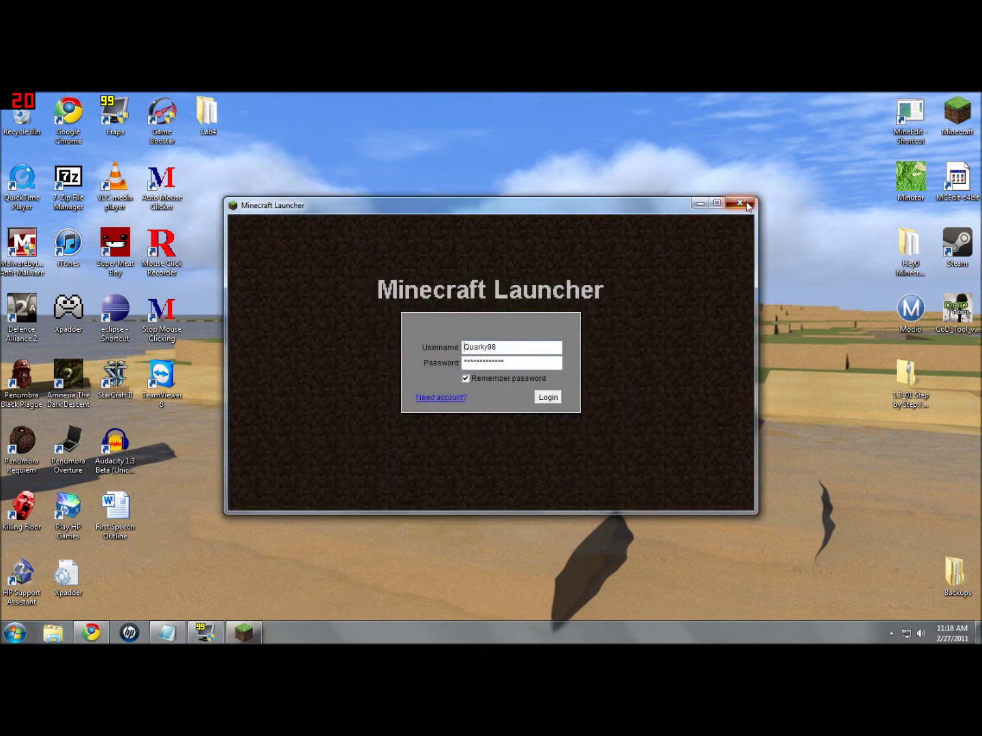
{"action": "left_click", "coordinate": [746, 205]}
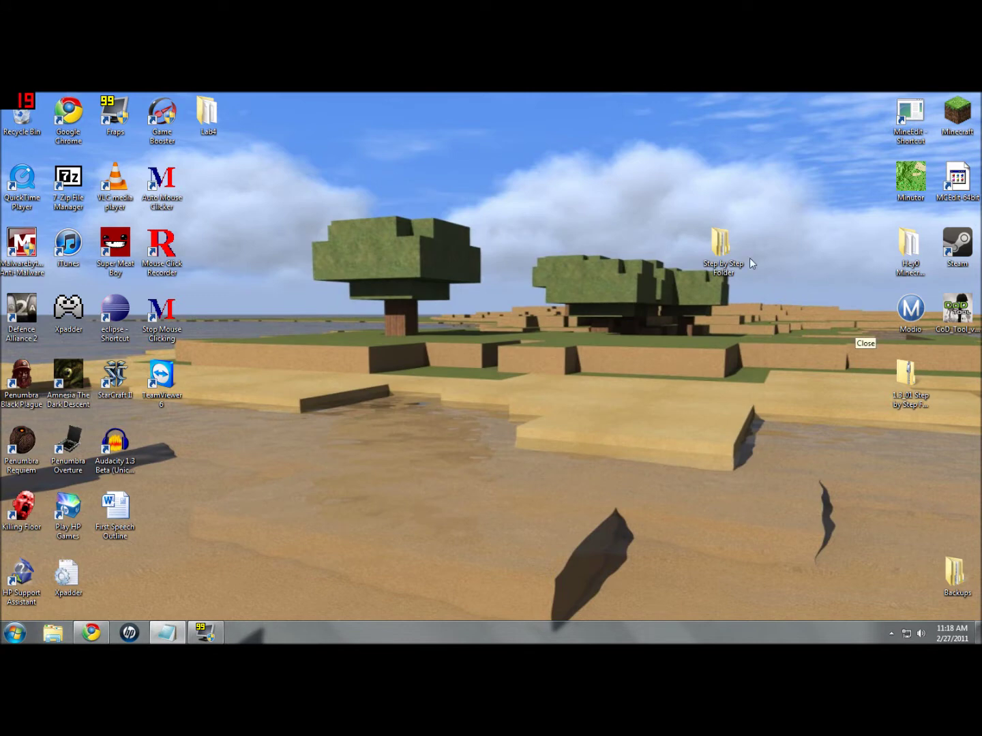
- Open the Step by Step Folder in the right half of the desktop and run mcpatcher-1.1.12_02 from 0. Texture Pack Fixer
{"action": "double_click", "coordinate": [721, 252]}
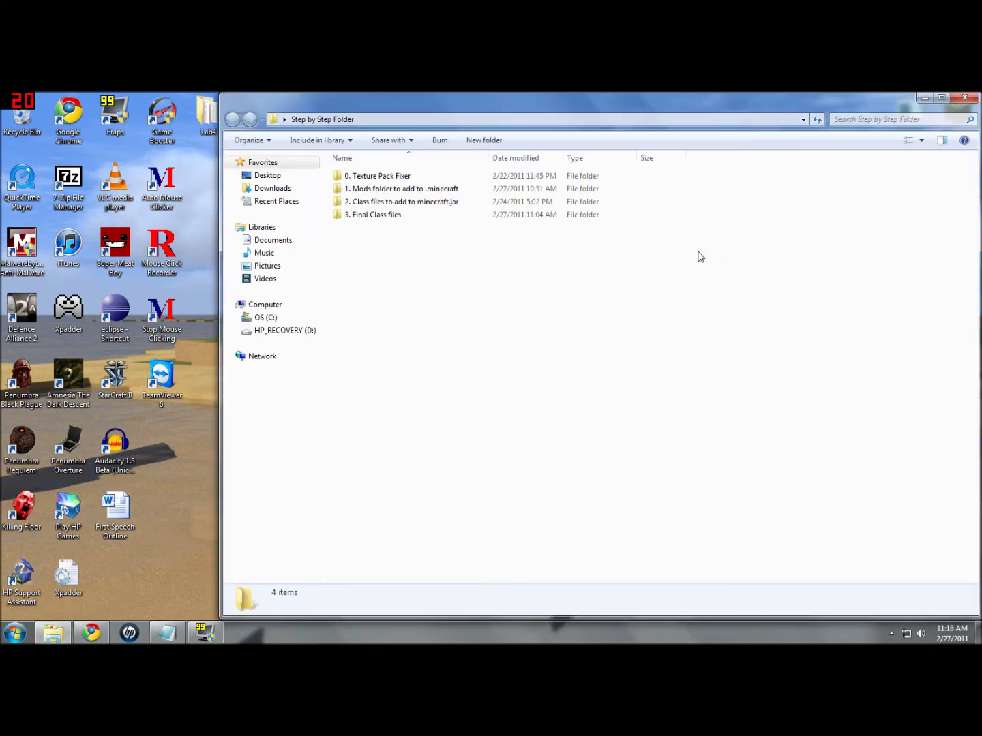
{"action": "left_click_drag", "start_coordinate": [317, 103], "coordinate": [978, 203]}
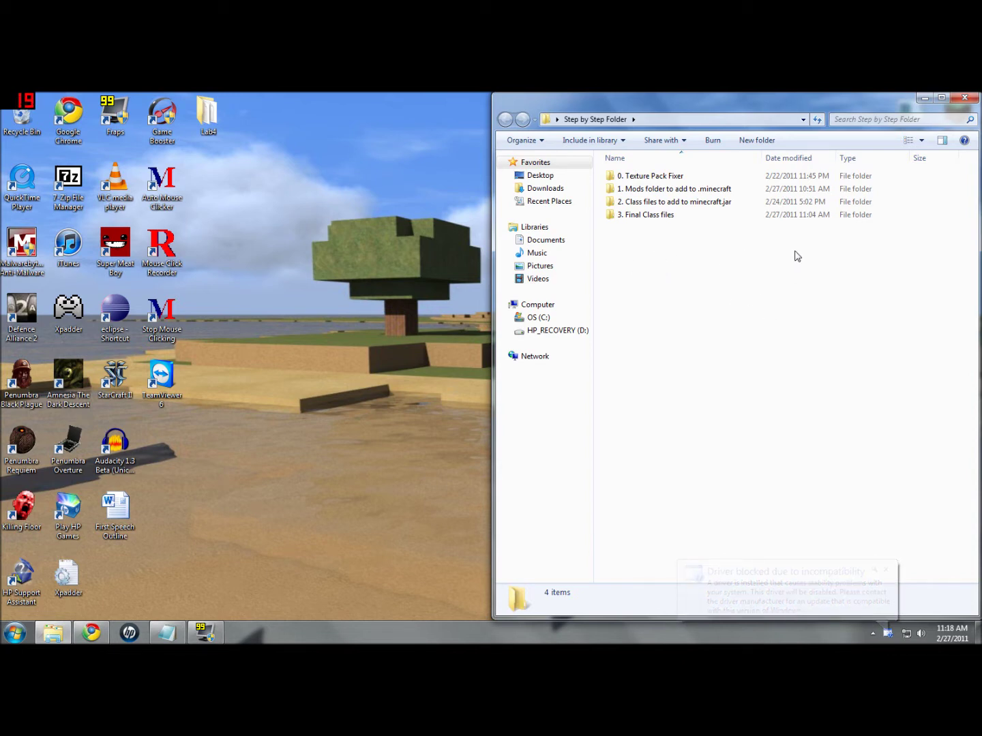
{"action": "double_click", "coordinate": [670, 178]}
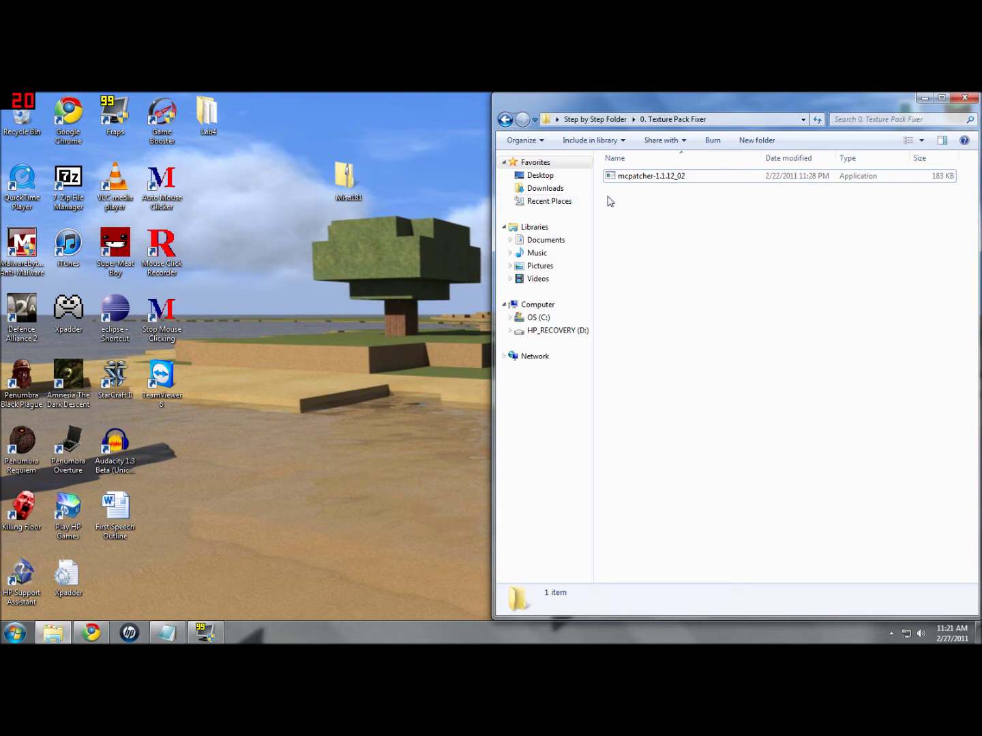
{"action": "double_click", "coordinate": [621, 177]}
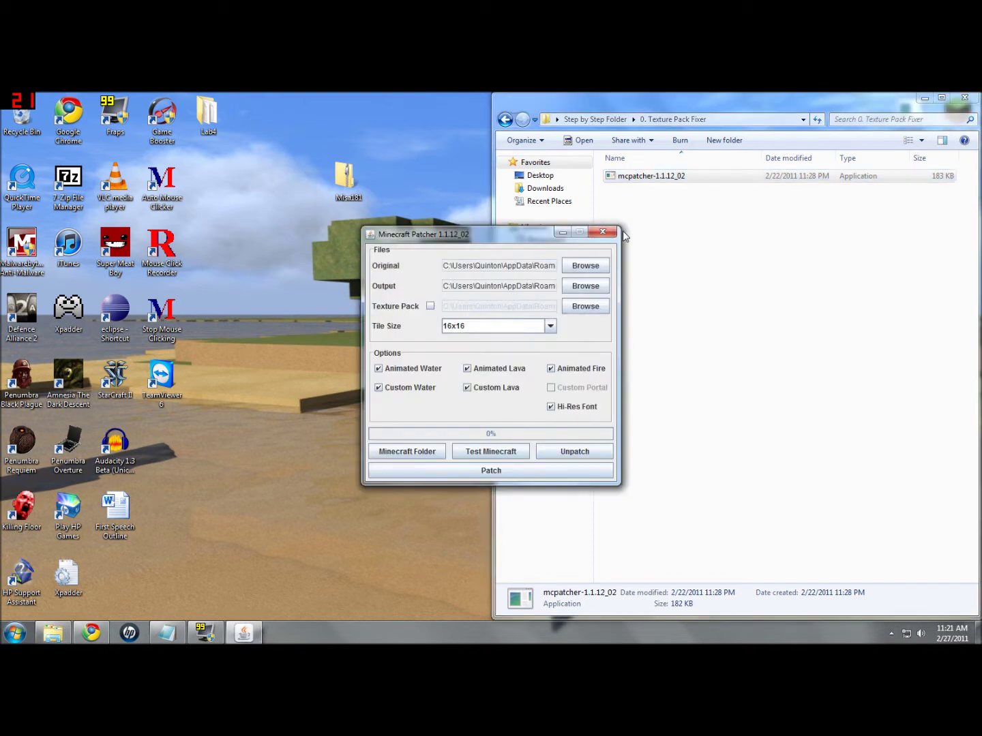
- Enable the Texture Pack option in Minecraft Patcher and choose the Misa181 zip from the desktop
{"action": "left_click", "coordinate": [431, 307]}
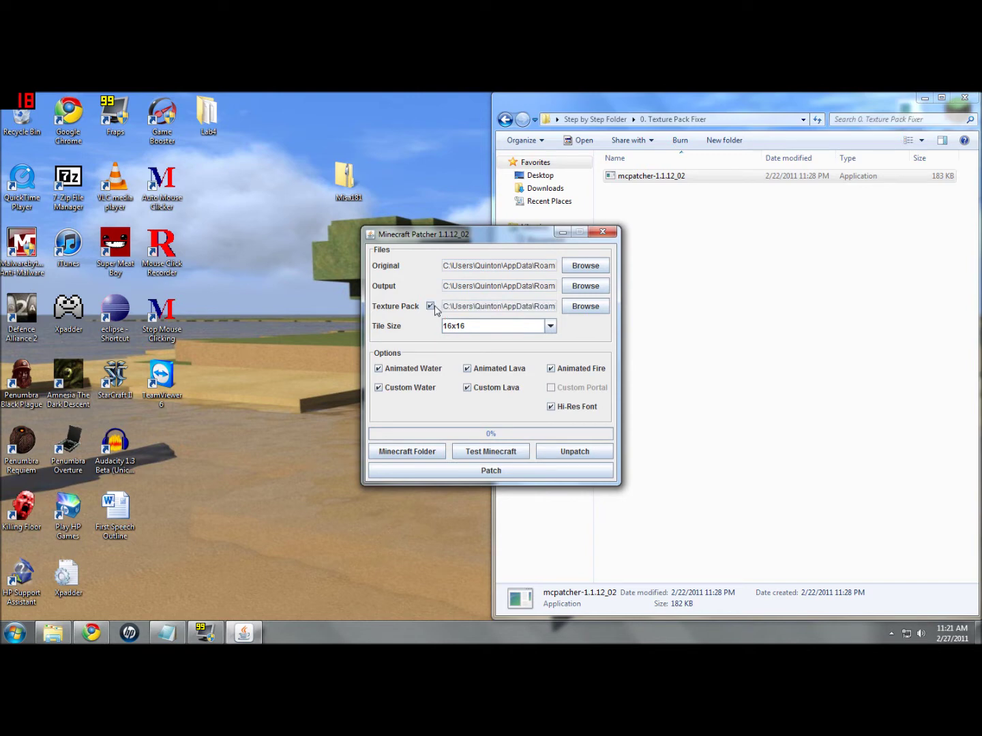
{"action": "left_click", "coordinate": [587, 310]}
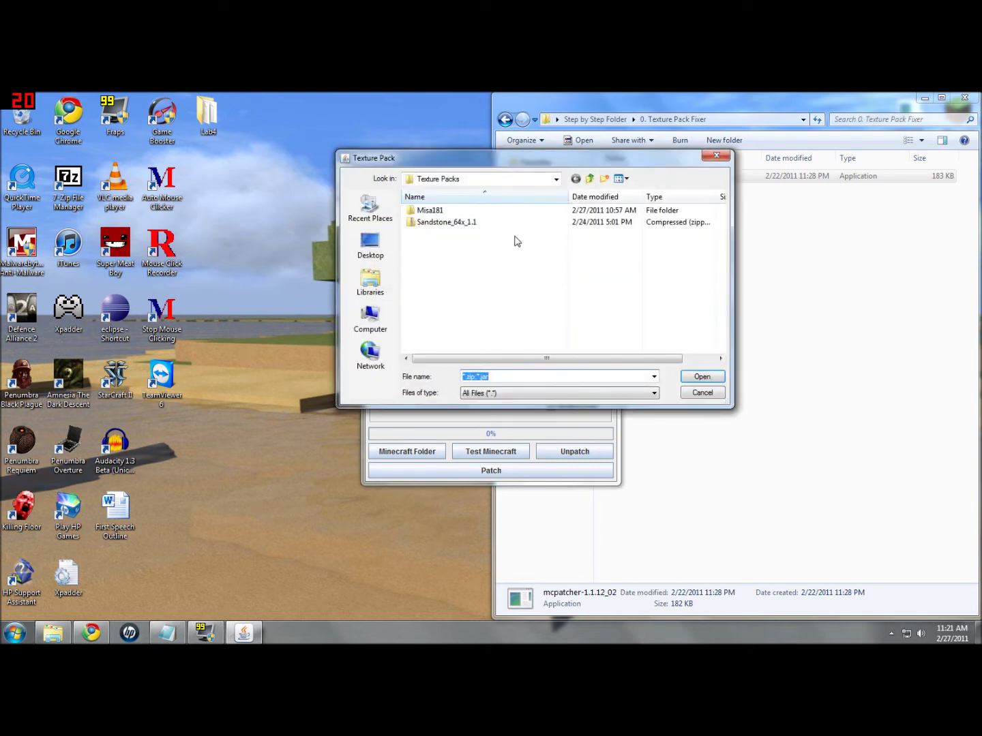
{"action": "left_click", "coordinate": [370, 246]}
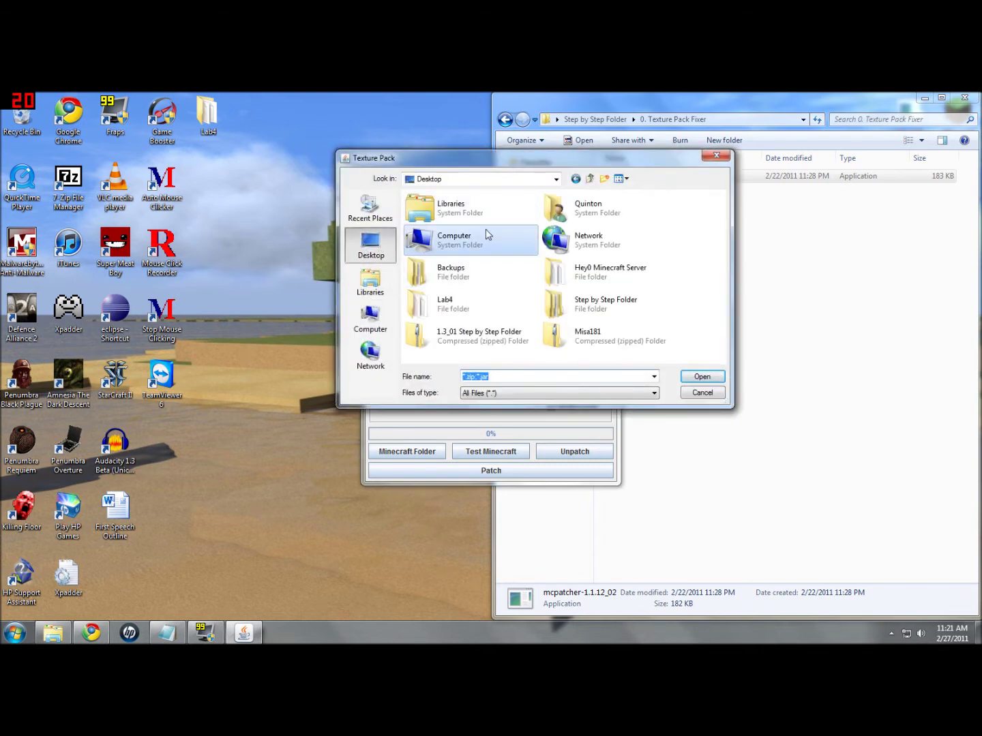
{"action": "double_click", "coordinate": [577, 340]}
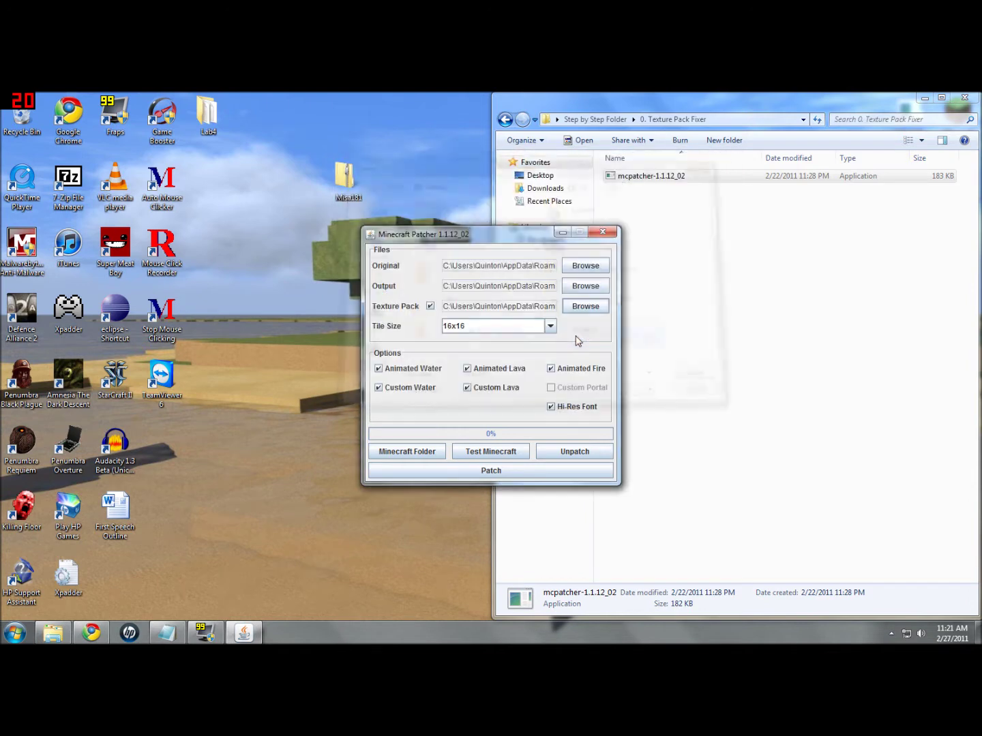
- Patch Minecraft with the chosen texture pack, accepting the animation caution, and close the patcher and its log
{"action": "left_click", "coordinate": [493, 471]}
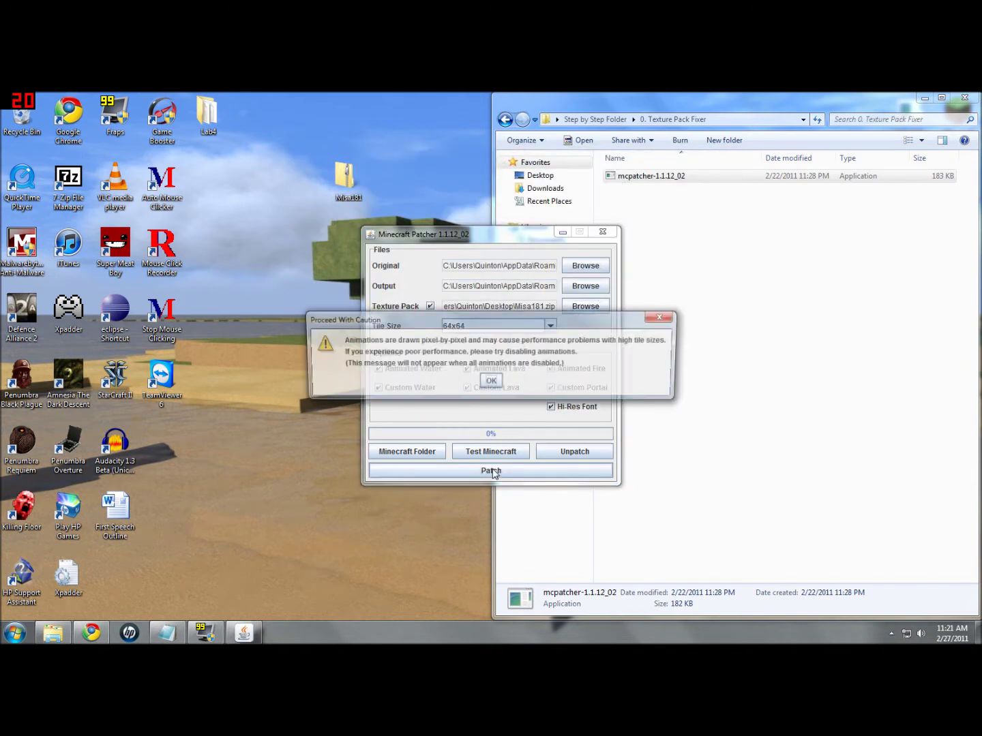
{"action": "left_click", "coordinate": [490, 383]}
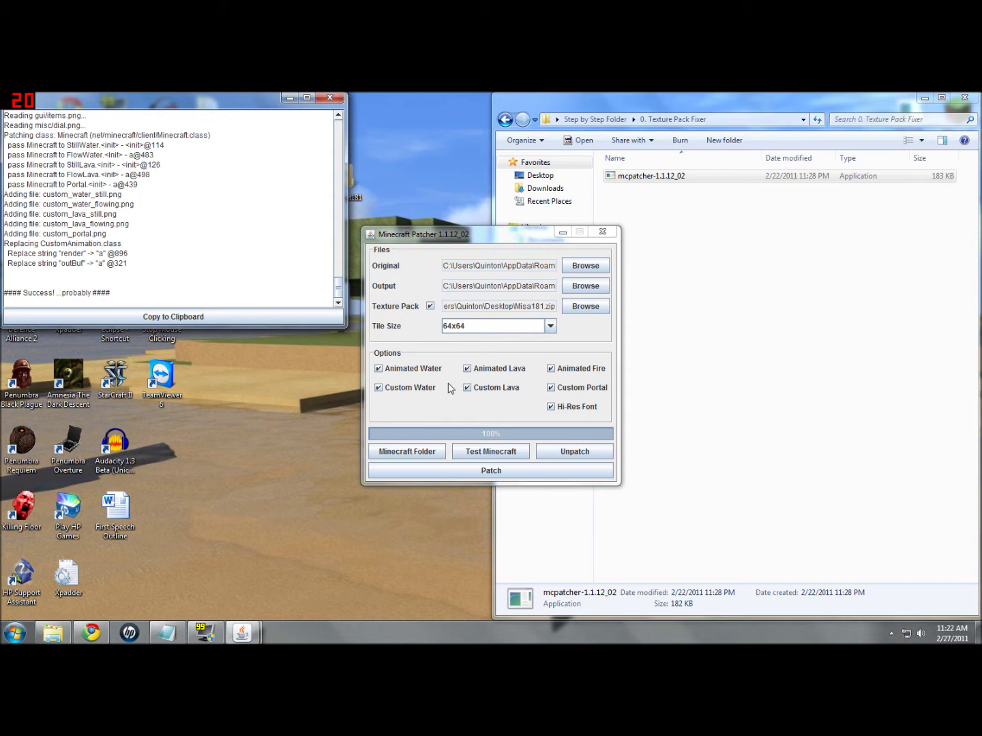
{"action": "left_click", "coordinate": [330, 99]}
{"action": "left_click", "coordinate": [603, 232]}
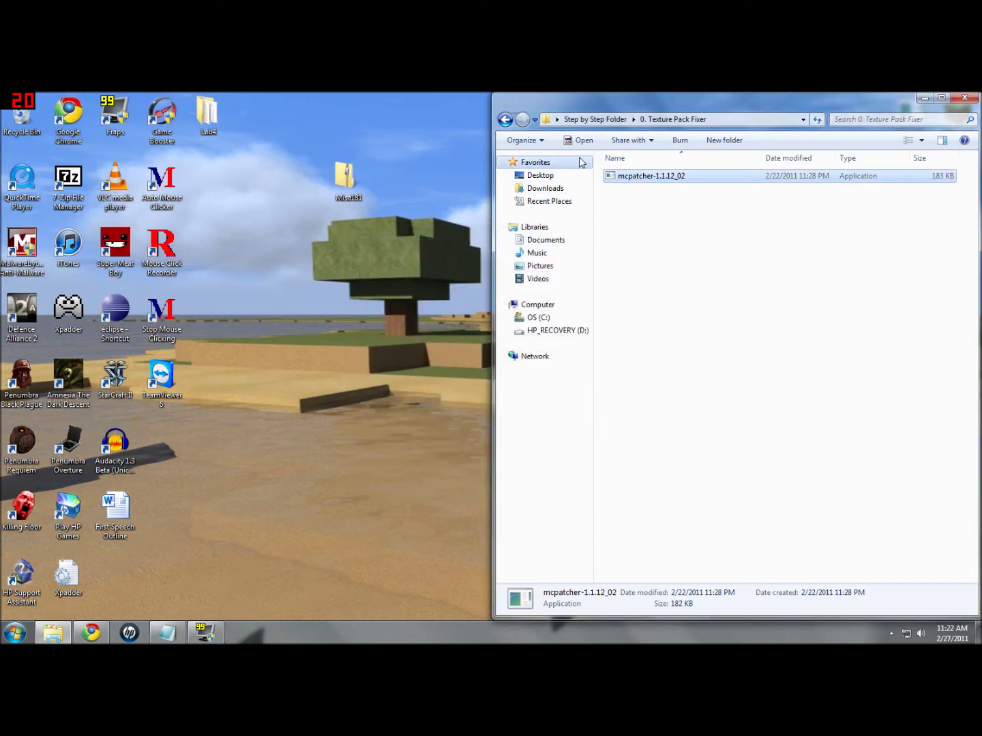
- Open "1. Mods folder to add to .minecraft" and place a second window showing AppData\Roaming\.minecraft beside it
{"action": "left_click", "coordinate": [505, 120]}
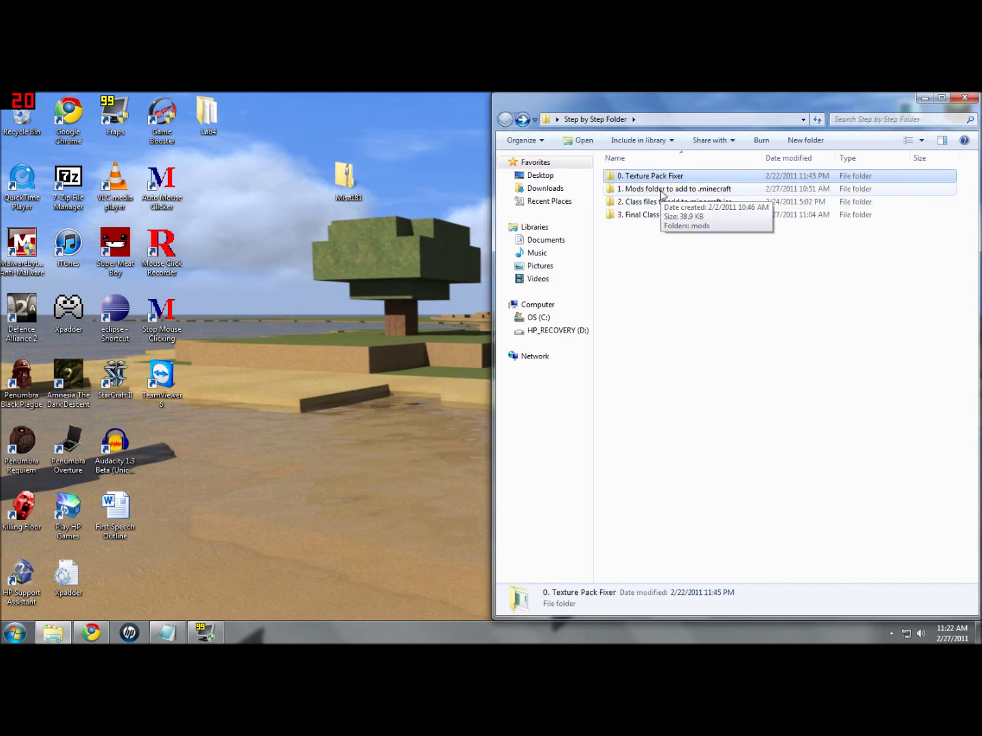
{"action": "double_click", "coordinate": [663, 194]}
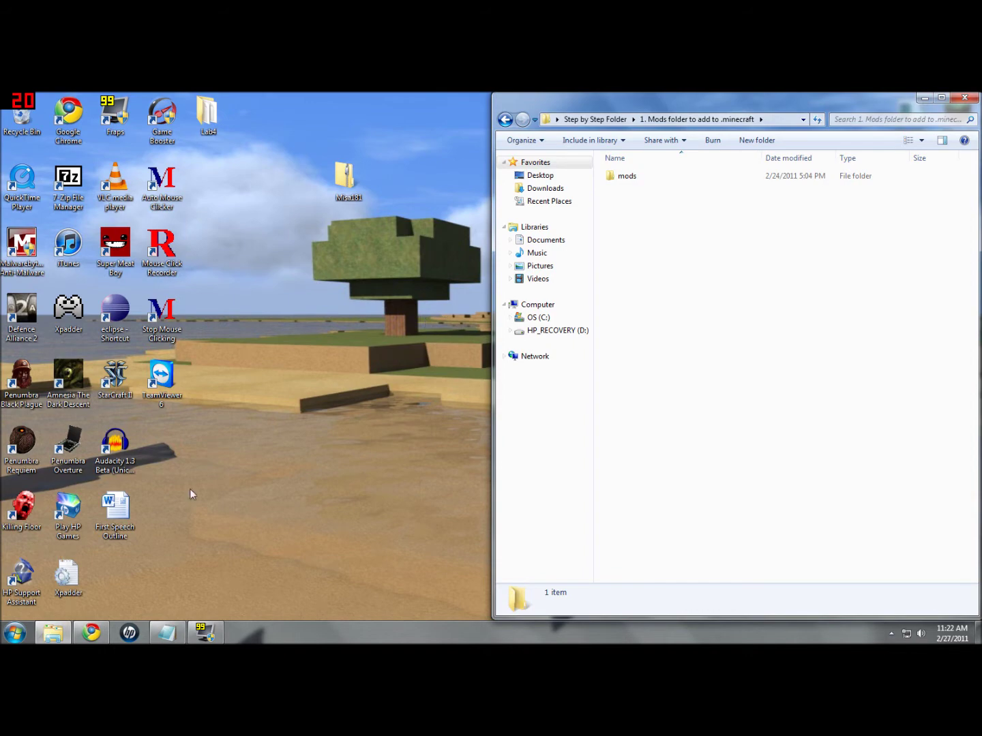
{"action": "left_click", "coordinate": [15, 633]}
{"action": "left_click", "coordinate": [198, 311]}
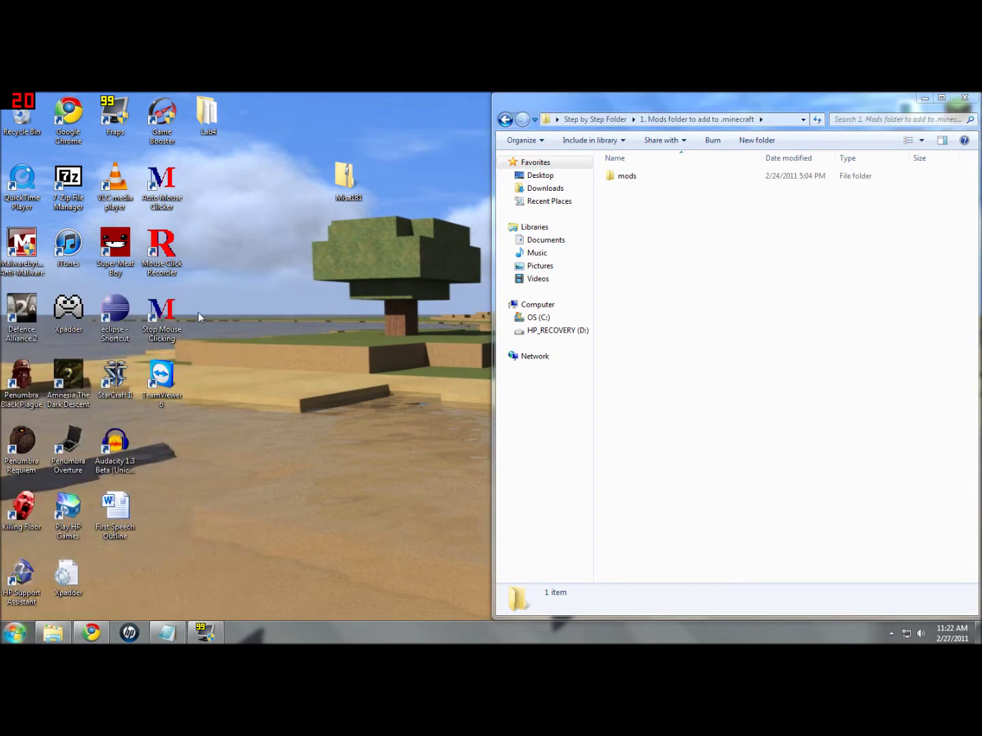
{"action": "double_click", "coordinate": [167, 190]}
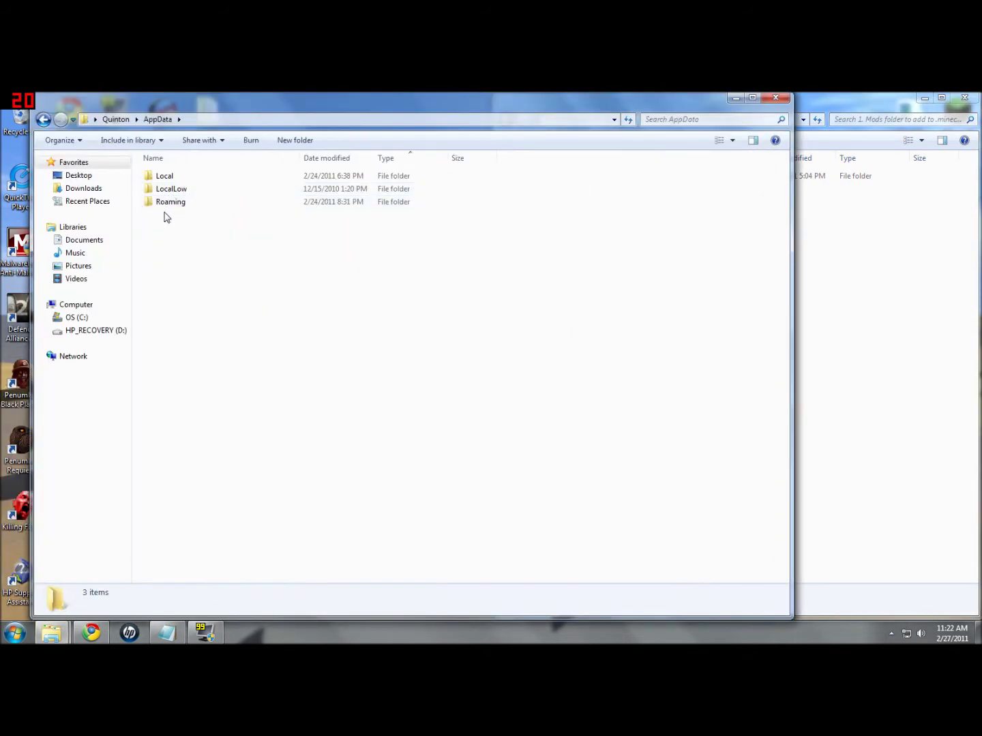
{"action": "double_click", "coordinate": [170, 202]}
{"action": "double_click", "coordinate": [170, 176]}
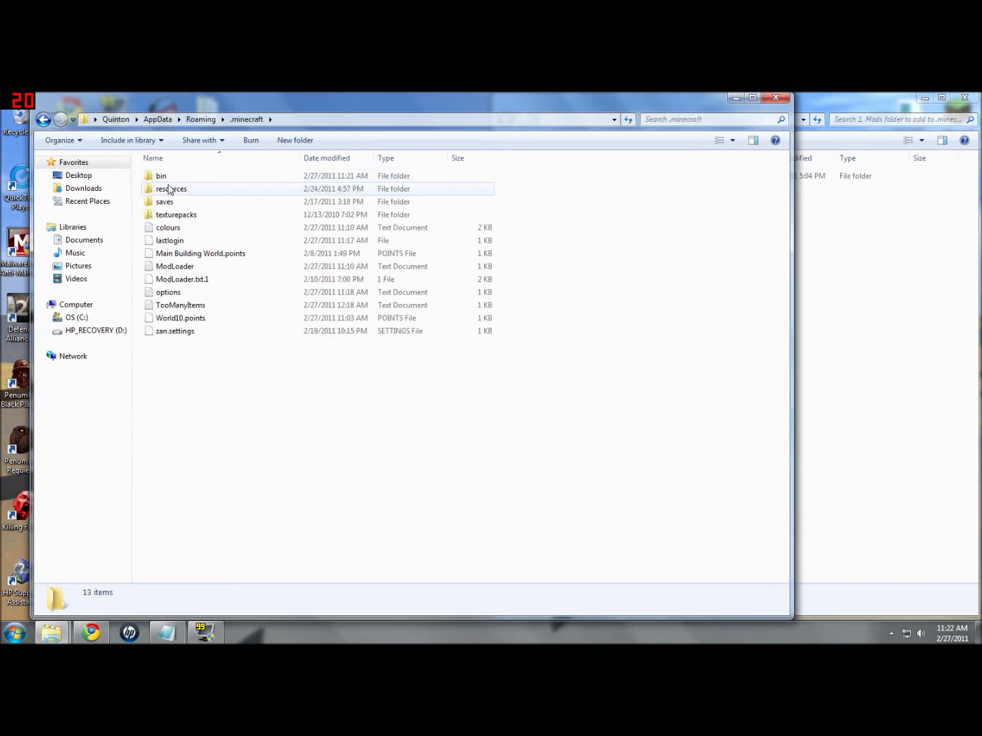
{"action": "left_click_drag", "start_coordinate": [329, 109], "coordinate": [0, 273]}
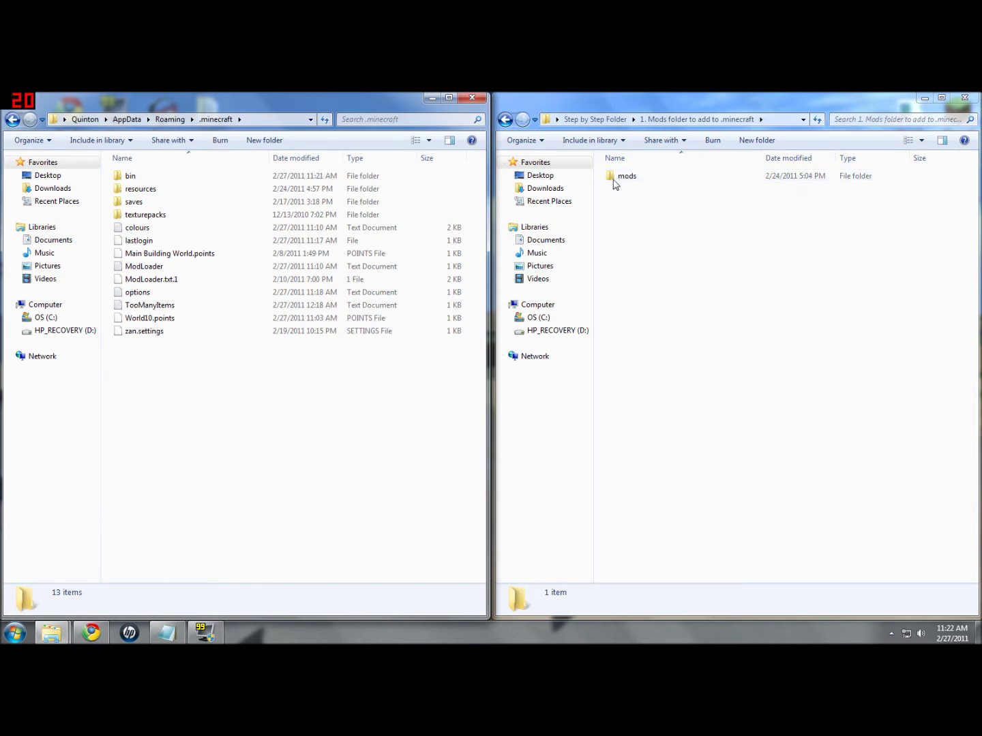
- Copy the mods folder into the .minecraft folder and close the .minecraft window
{"action": "left_click", "coordinate": [653, 216]}
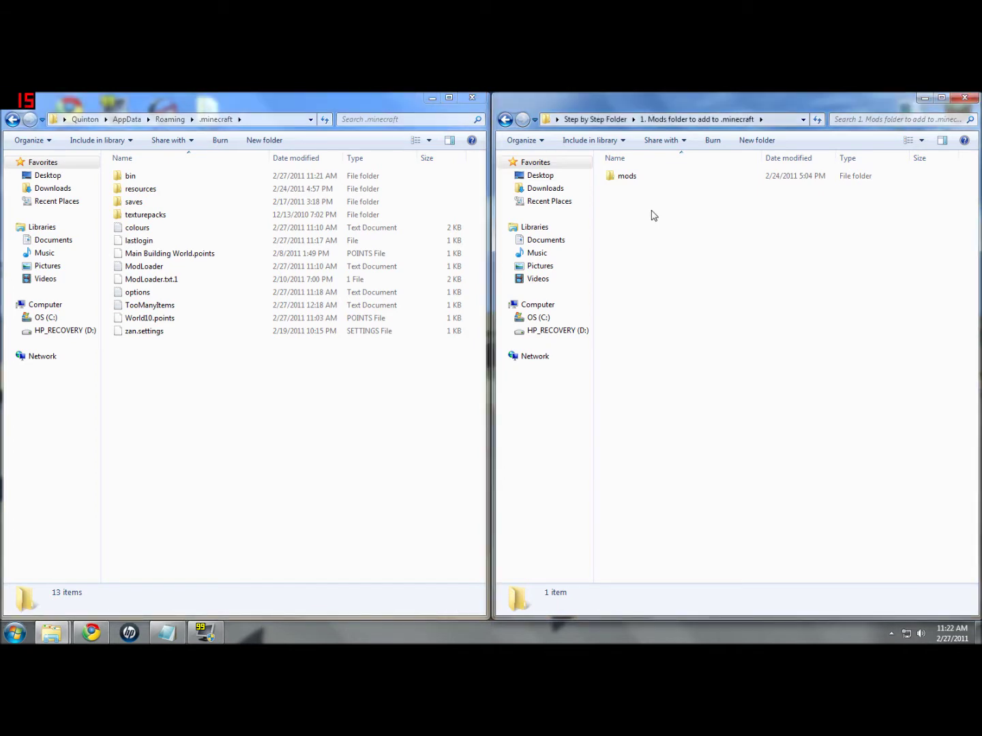
{"action": "left_click", "coordinate": [636, 179]}
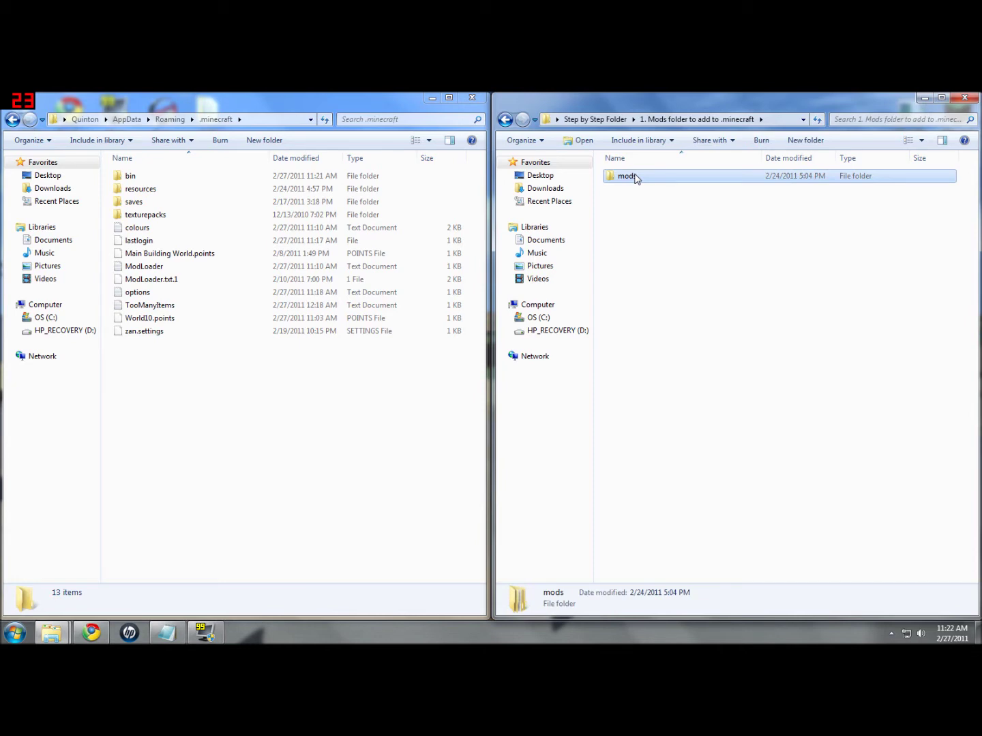
{"action": "left_click", "coordinate": [259, 390]}
{"action": "key", "text": "ctrl+v"}
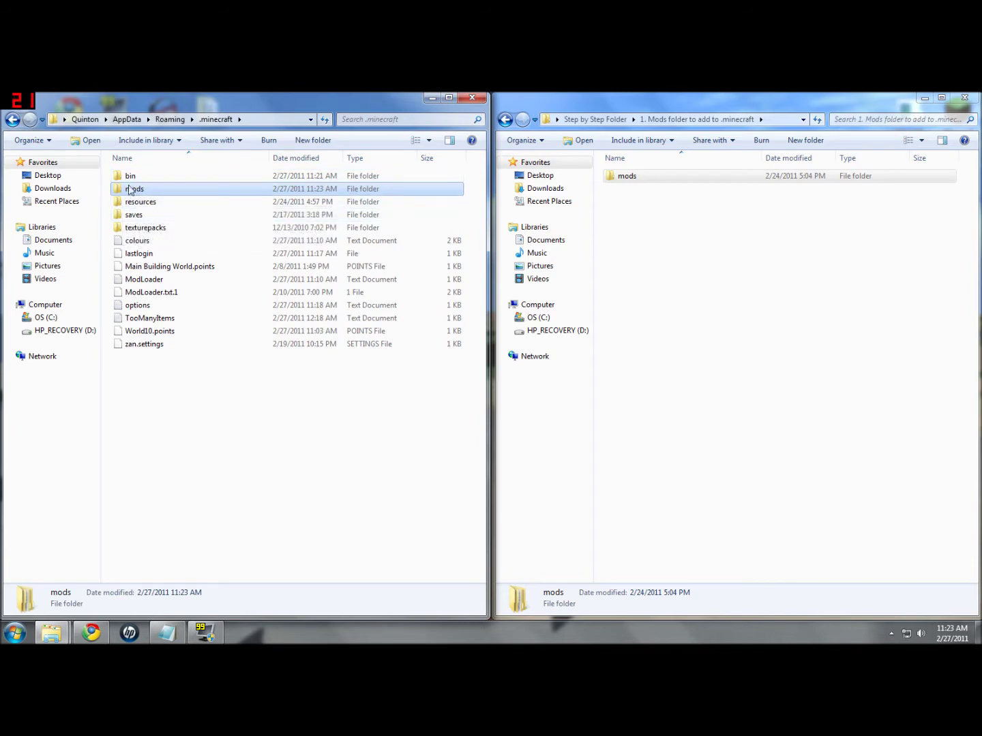
{"action": "left_click", "coordinate": [470, 102]}
- Open the "2. Class files to add to minecraft.jar" folder and start 7-Zip File Manager
{"action": "left_click", "coordinate": [506, 119]}
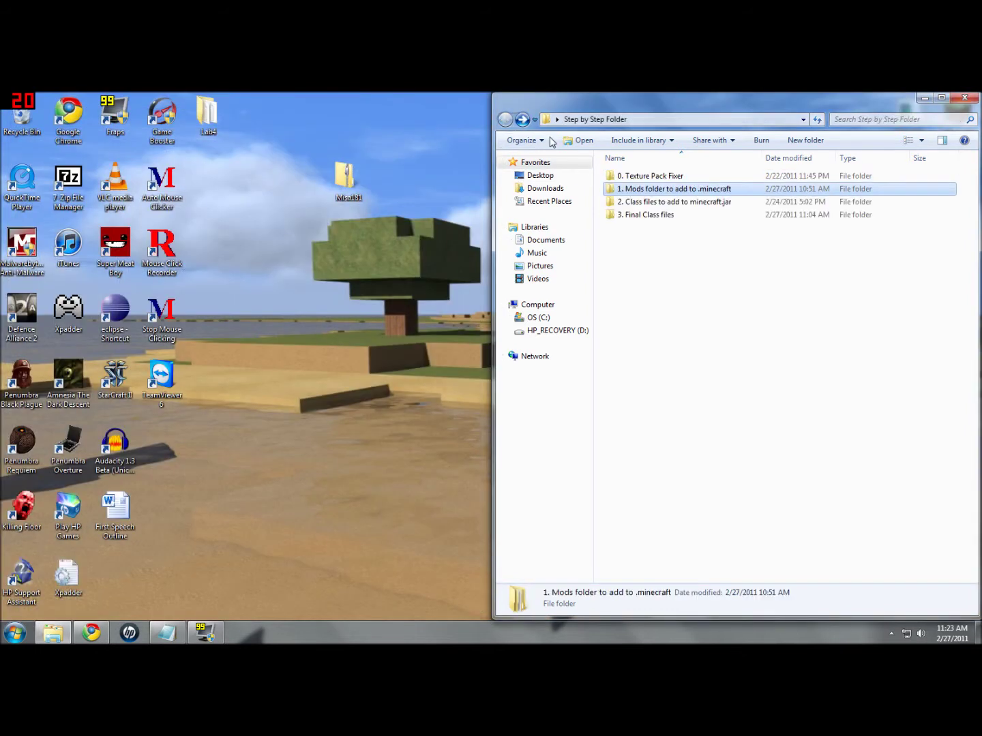
{"action": "double_click", "coordinate": [672, 203]}
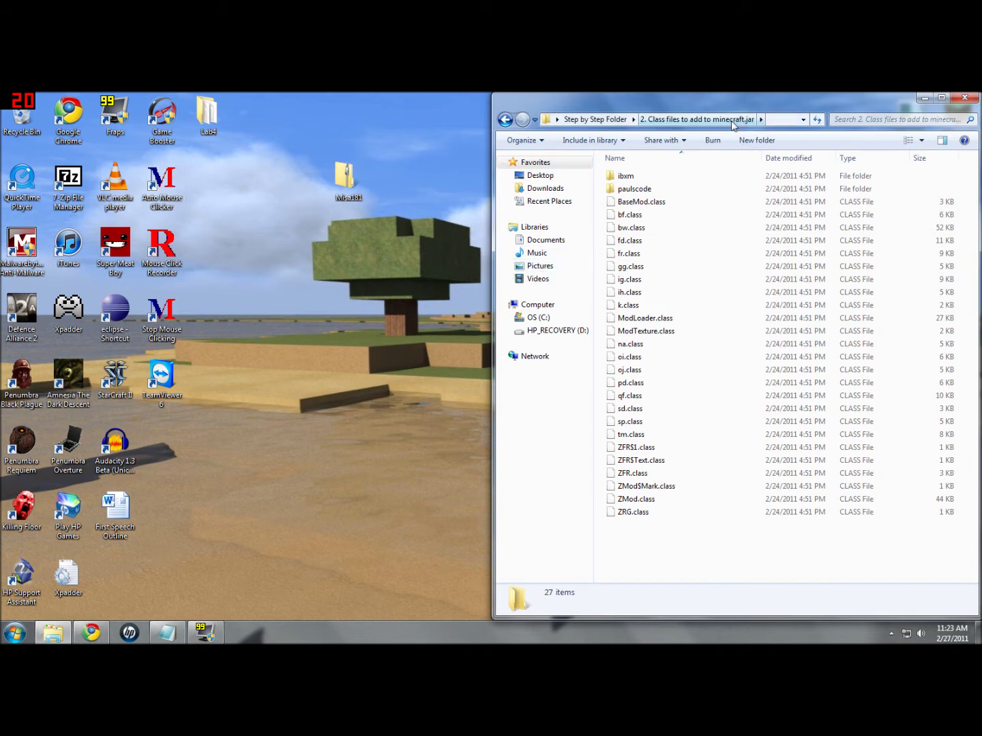
{"action": "double_click", "coordinate": [68, 191]}
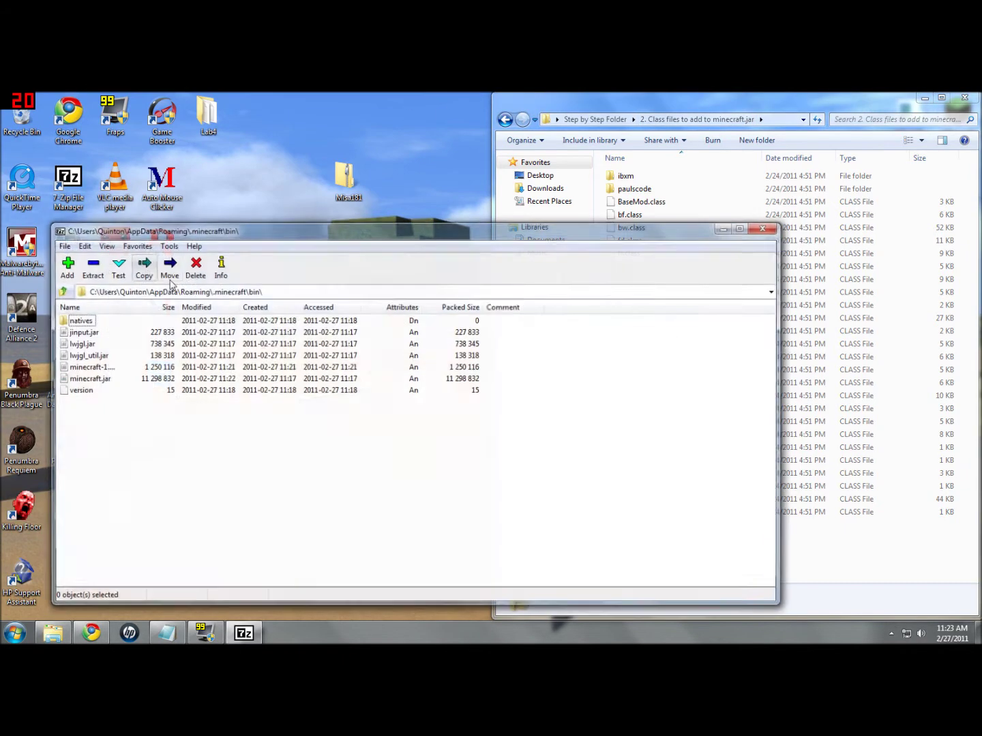
- Dock the 7-Zip window beside the class files folder and open minecraft.jar from the .minecraft\bin folder
{"action": "left_click_drag", "start_coordinate": [257, 232], "coordinate": [3, 234]}
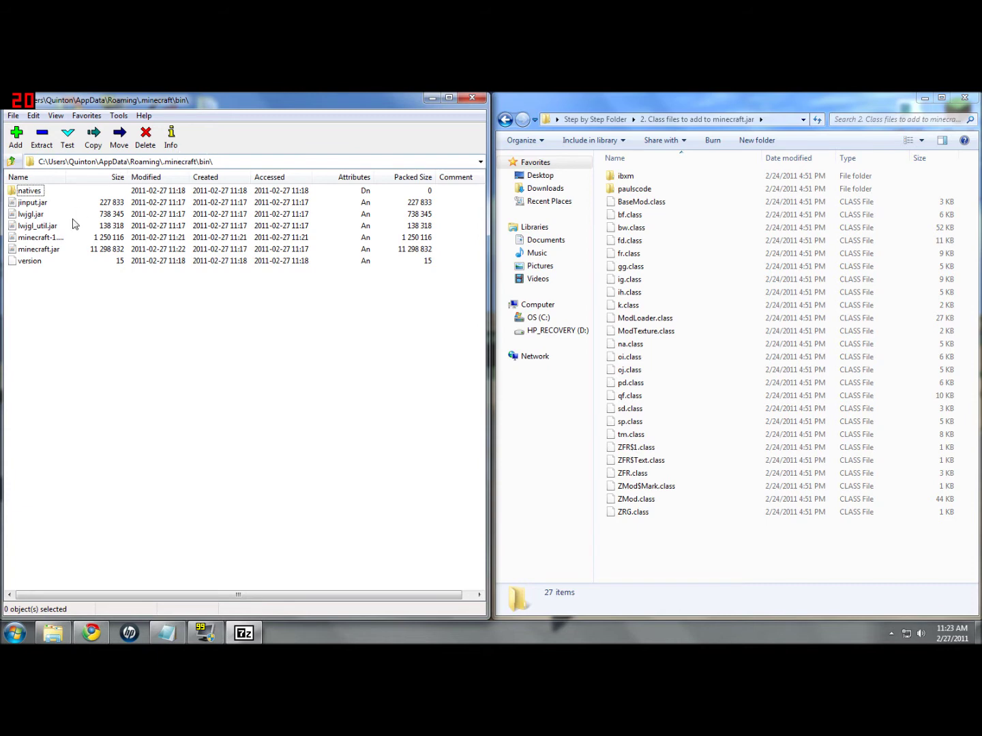
{"action": "double_click", "coordinate": [47, 250]}
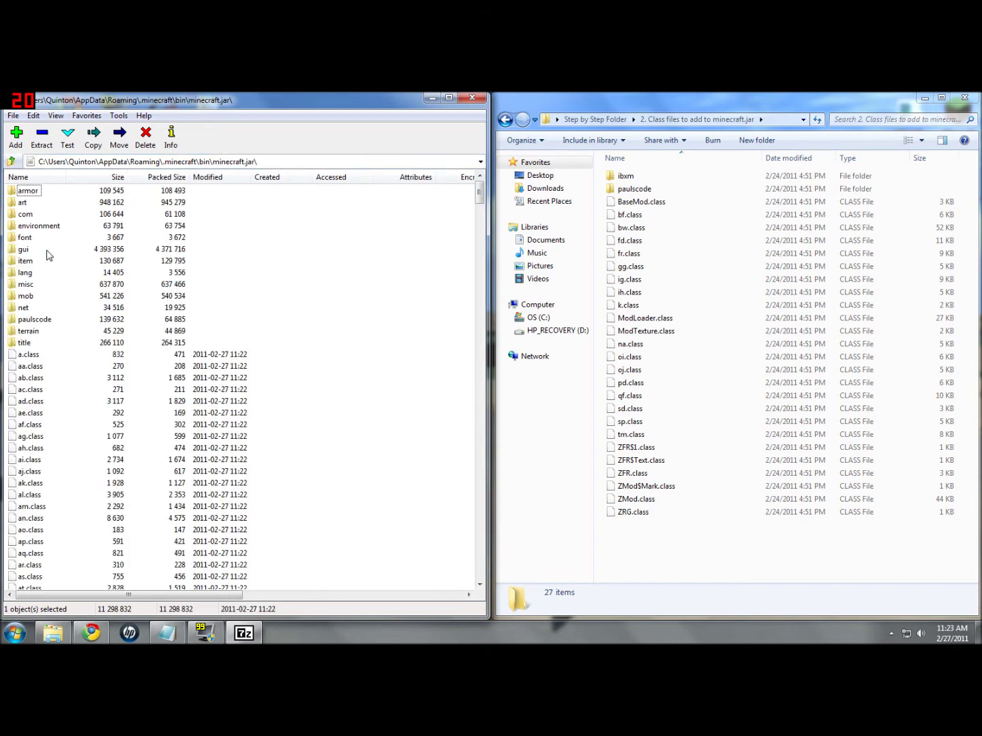
{"action": "scroll", "coordinate": [201, 408], "scroll_direction": "down", "scroll_amount": 5}
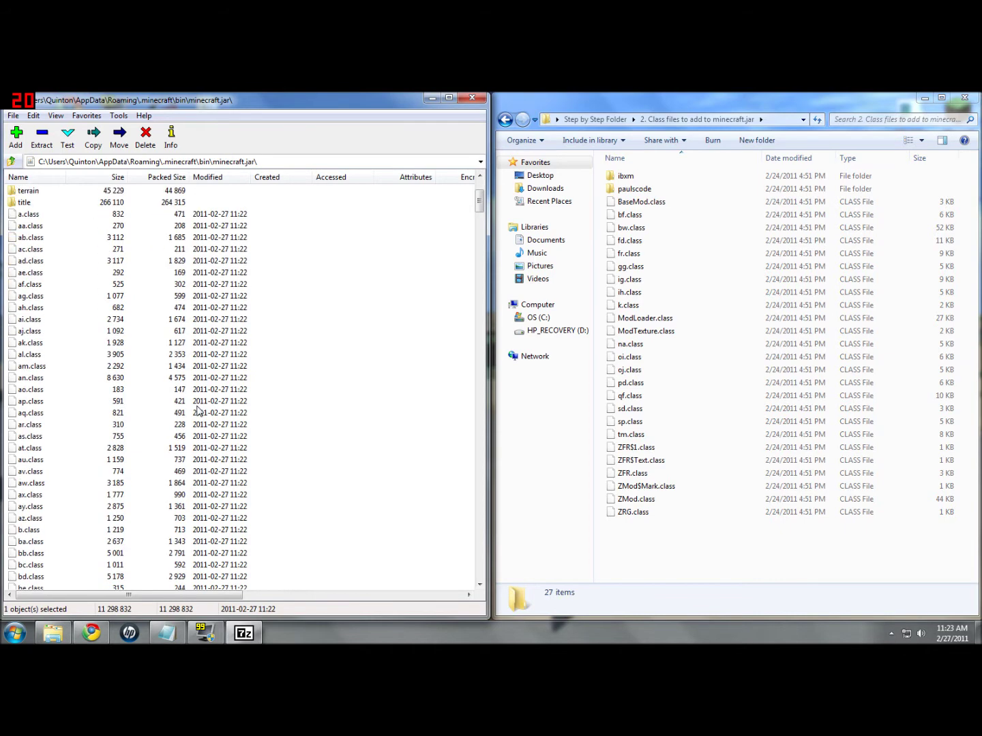
{"action": "scroll", "coordinate": [200, 410], "scroll_direction": "up", "scroll_amount": 5}
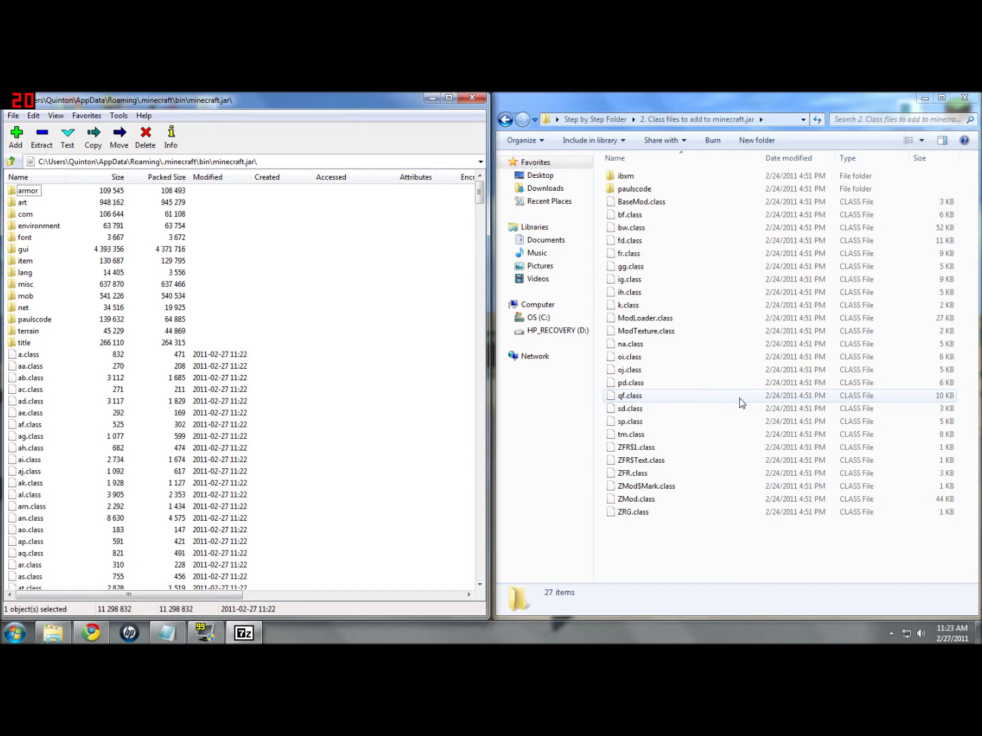
- Copy everything in "2. Class files to add to minecraft.jar" into the root of the minecraft.jar archive, confirming the copy
{"action": "left_click", "coordinate": [726, 555]}
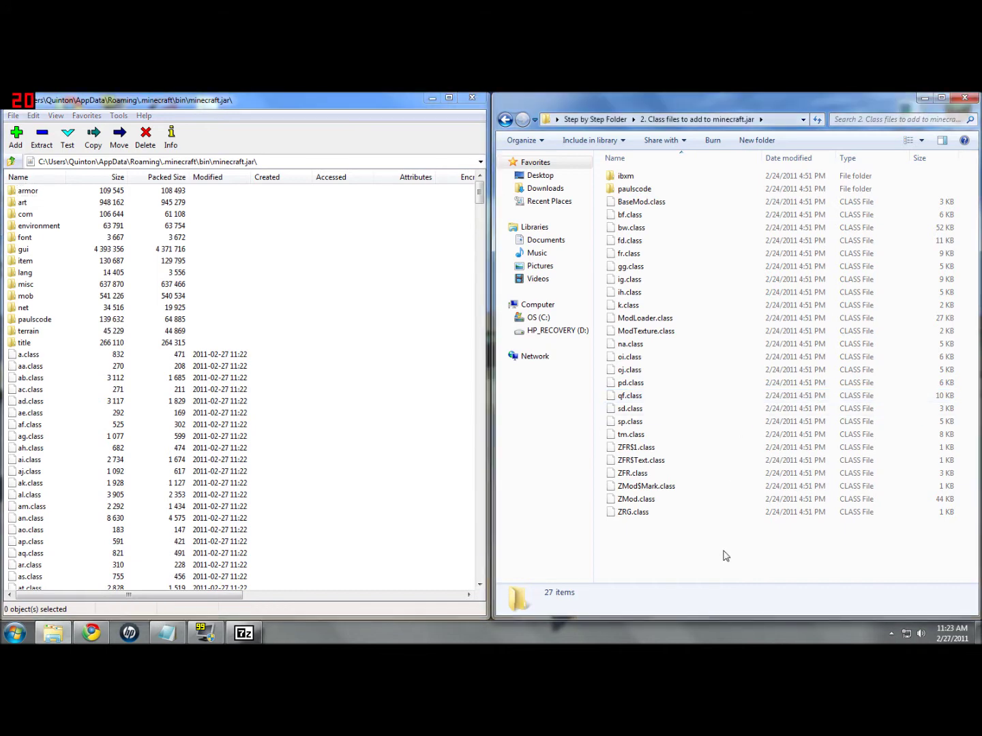
{"action": "key", "text": "ctrl+a"}
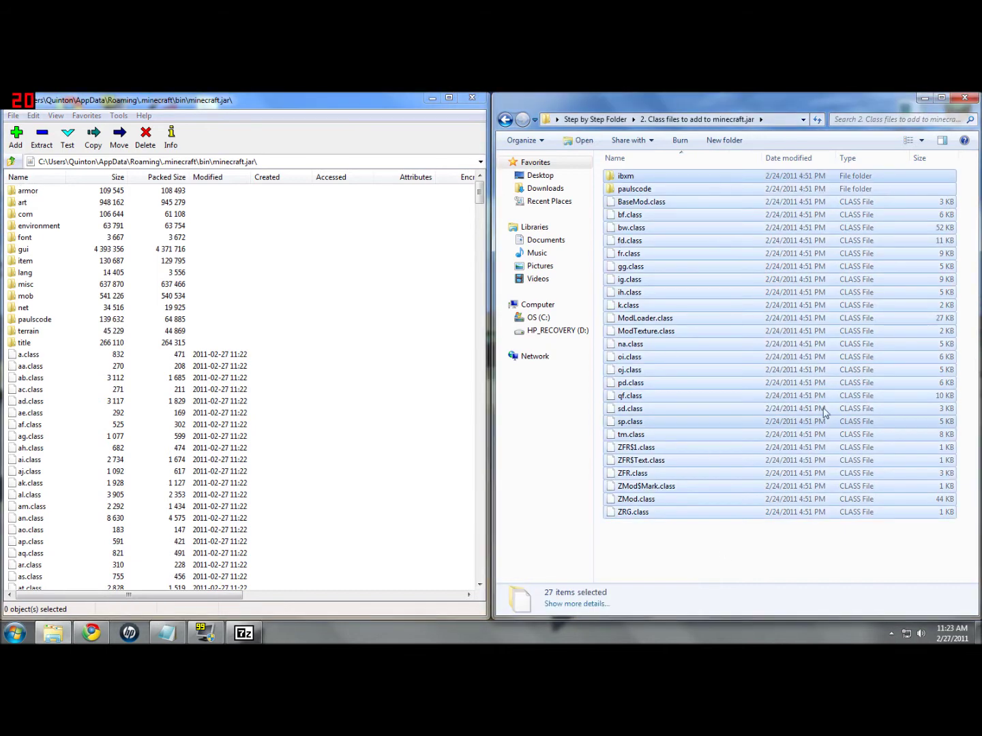
{"action": "left_click_drag", "start_coordinate": [822, 404], "coordinate": [346, 429]}
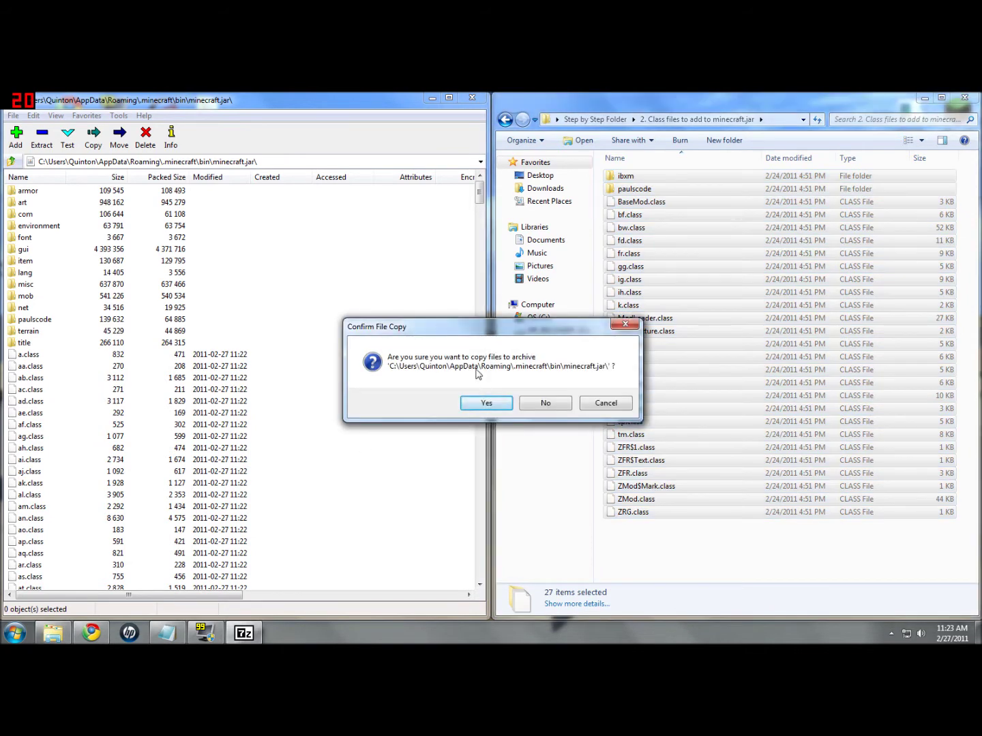
{"action": "left_click", "coordinate": [486, 402]}
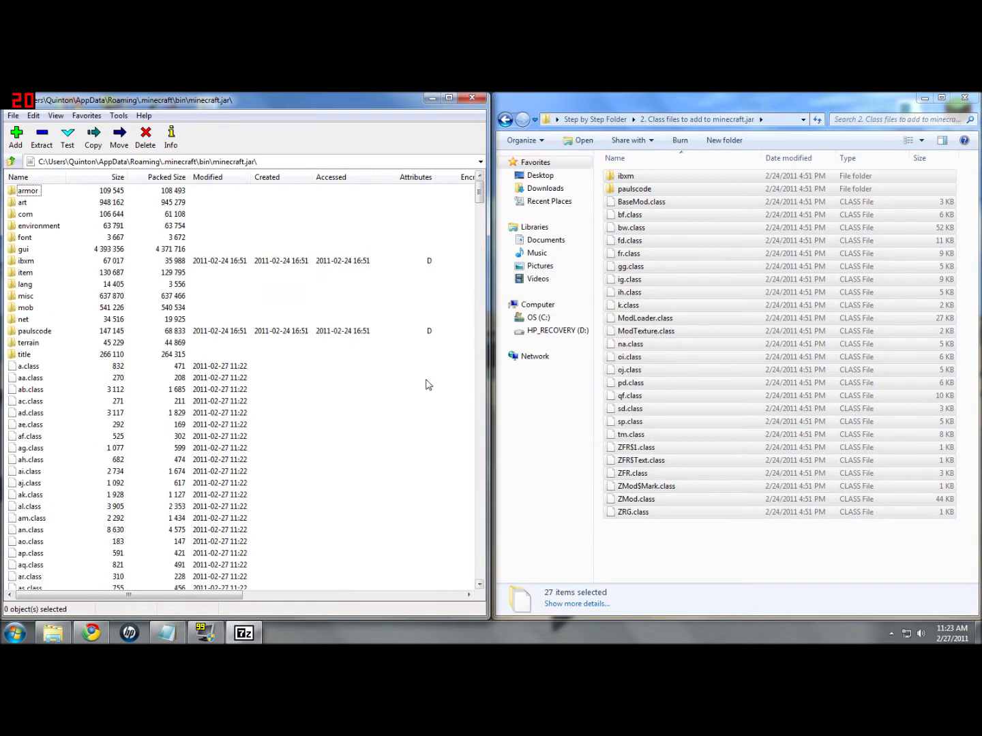
- Copy all files from the "3. Final Class files" folder into minecraft.jar, and close the archive and folder windows
{"action": "left_click", "coordinate": [506, 120]}
{"action": "double_click", "coordinate": [618, 215]}
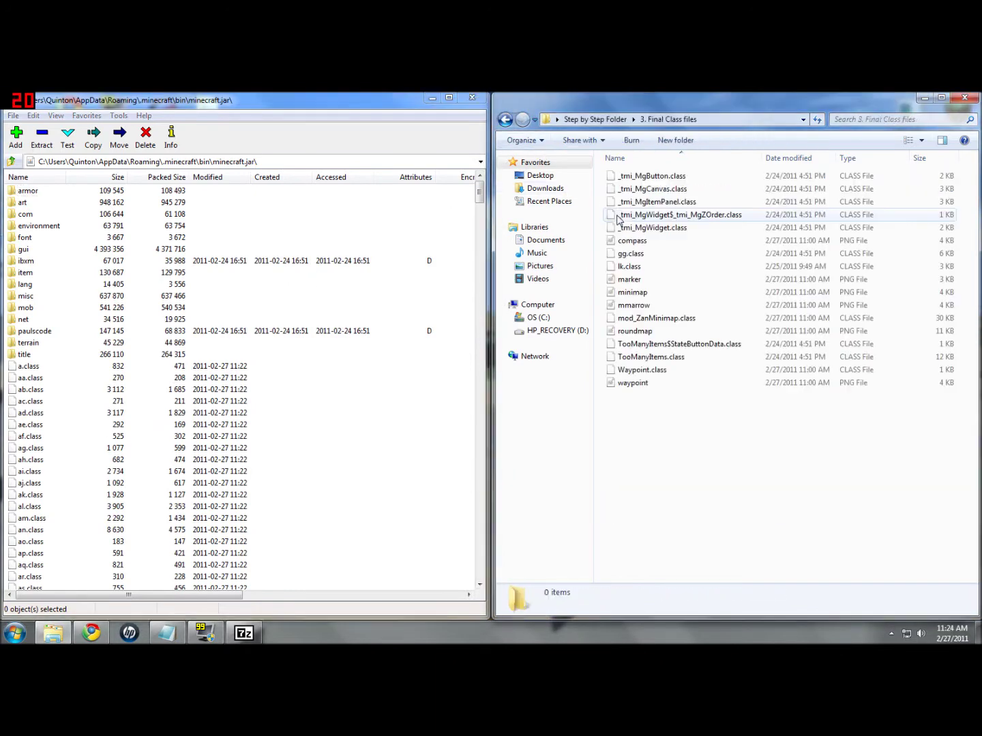
{"action": "key", "text": "ctrl+a"}
{"action": "left_click_drag", "start_coordinate": [626, 257], "coordinate": [357, 372]}
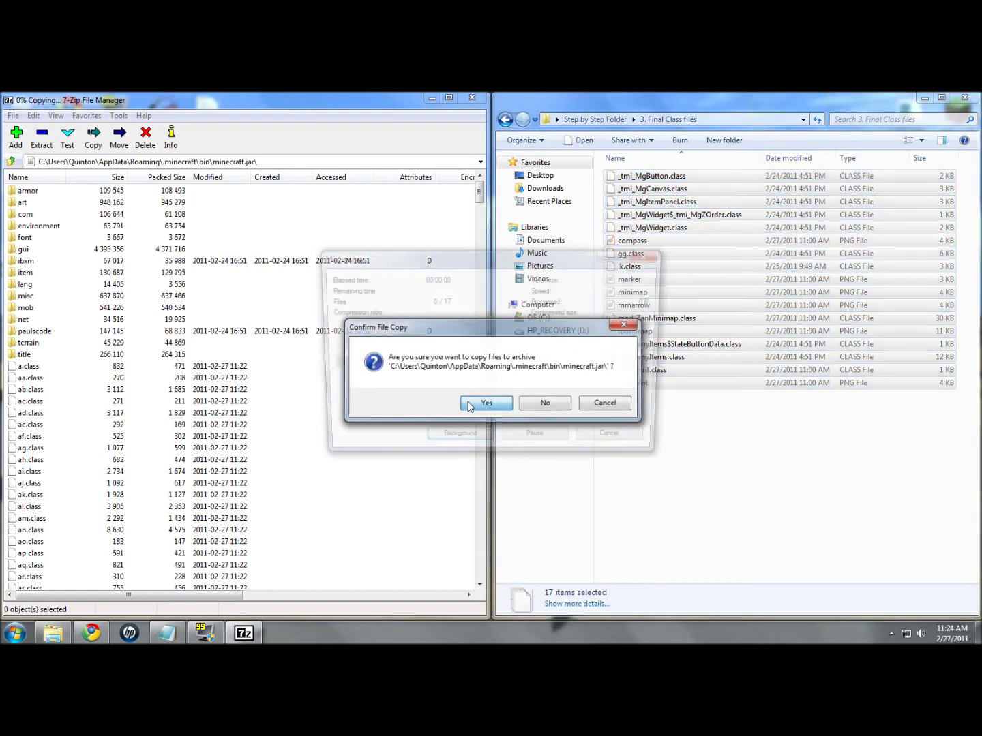
{"action": "left_click", "coordinate": [466, 406]}
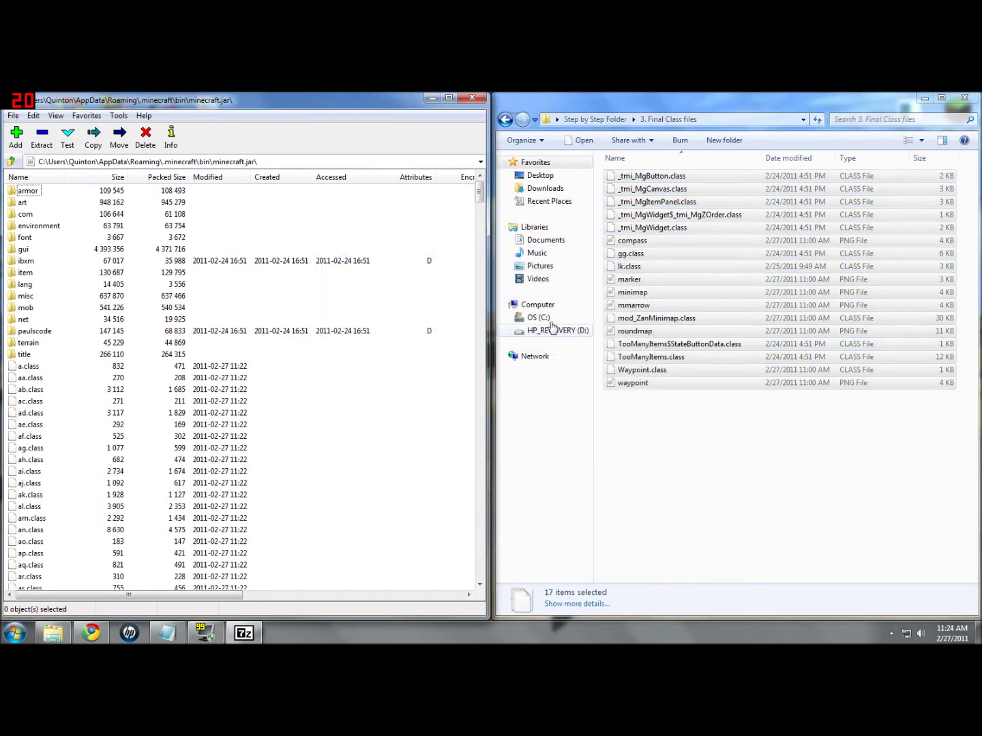
{"action": "left_click", "coordinate": [472, 97]}
{"action": "left_click", "coordinate": [965, 98]}
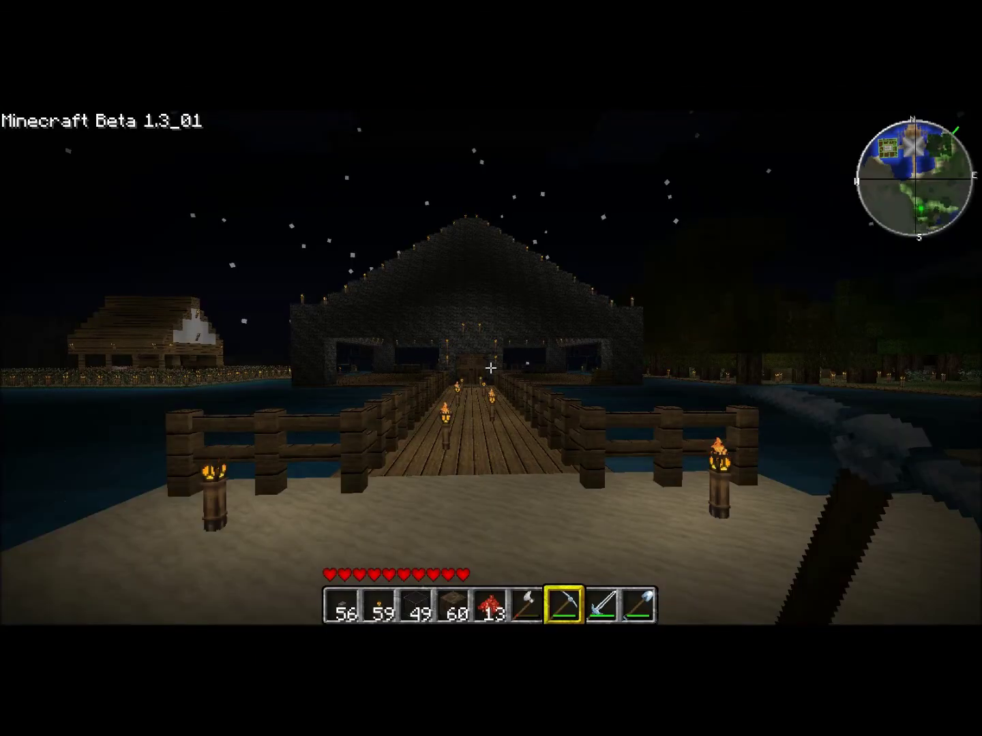
- Walk around the entrance of the wooden bridge in Minecraft to check the texture pack and minimap
{"action": "mouse_move", "coordinate": [491, 368]}
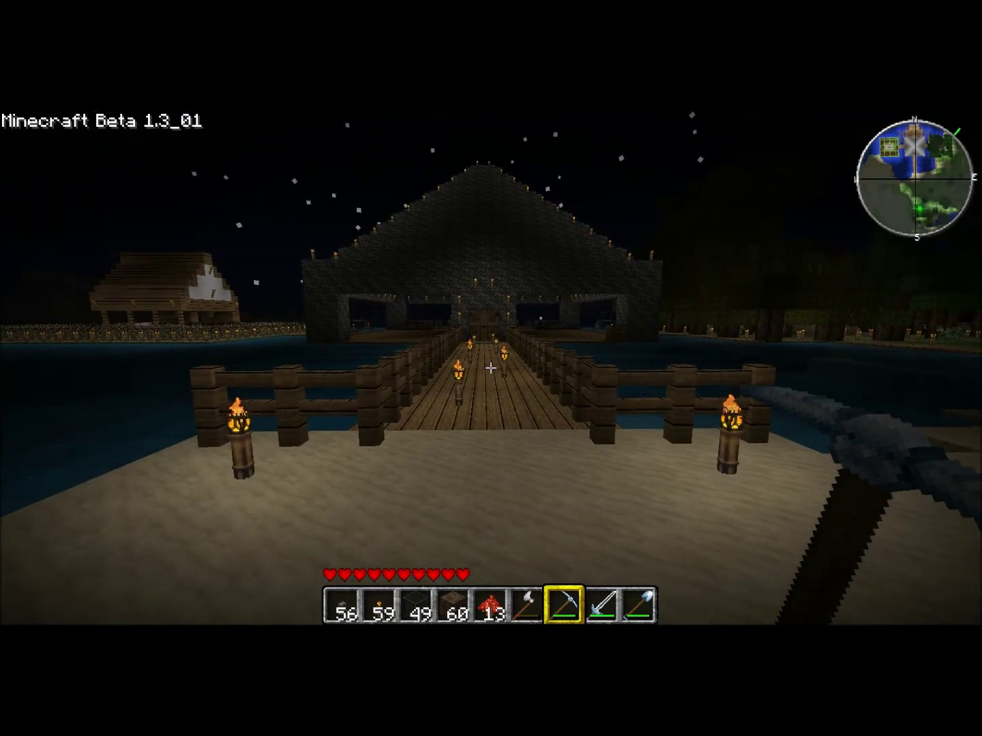
{"action": "key", "text": "w"}
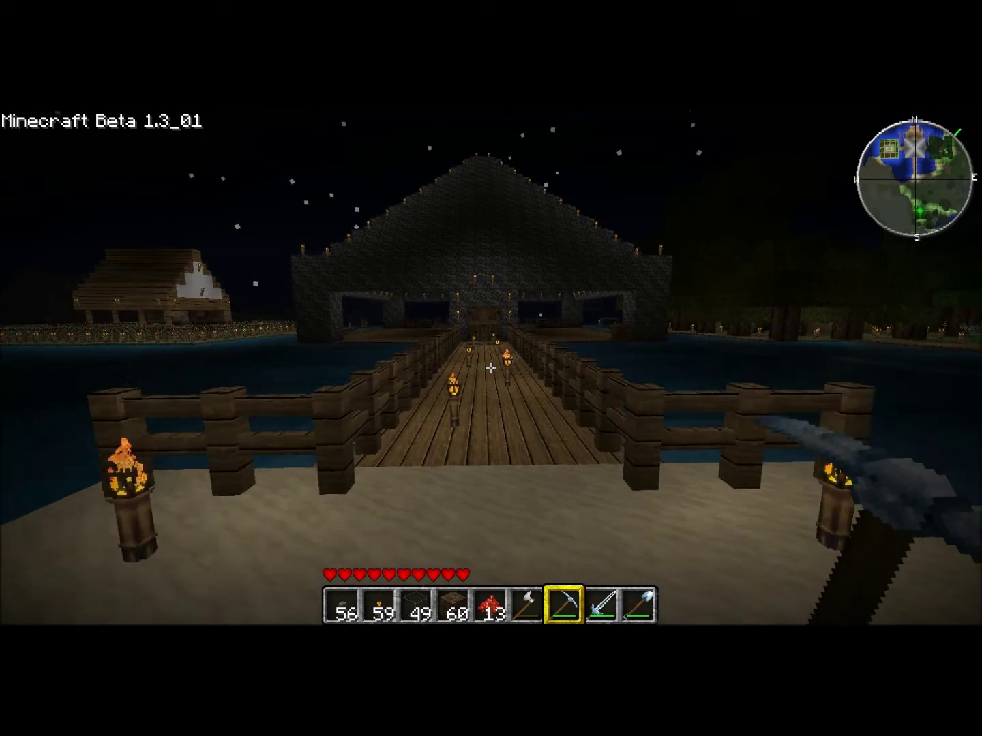
{"action": "key", "text": "w"}
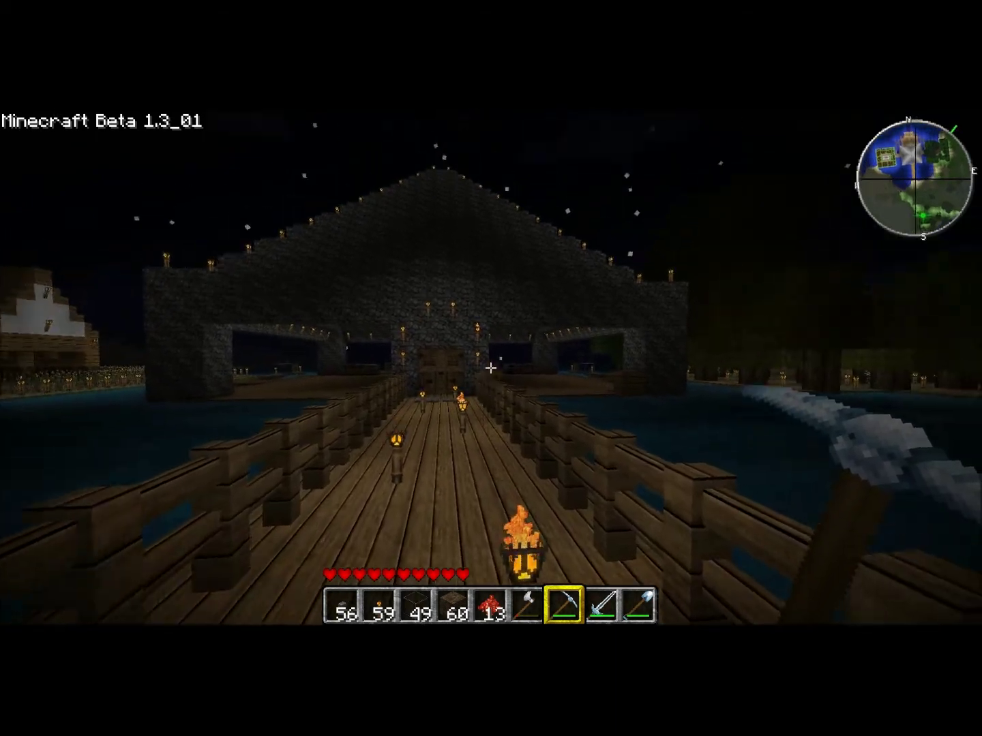
{"action": "left_click", "coordinate": [491, 368]}
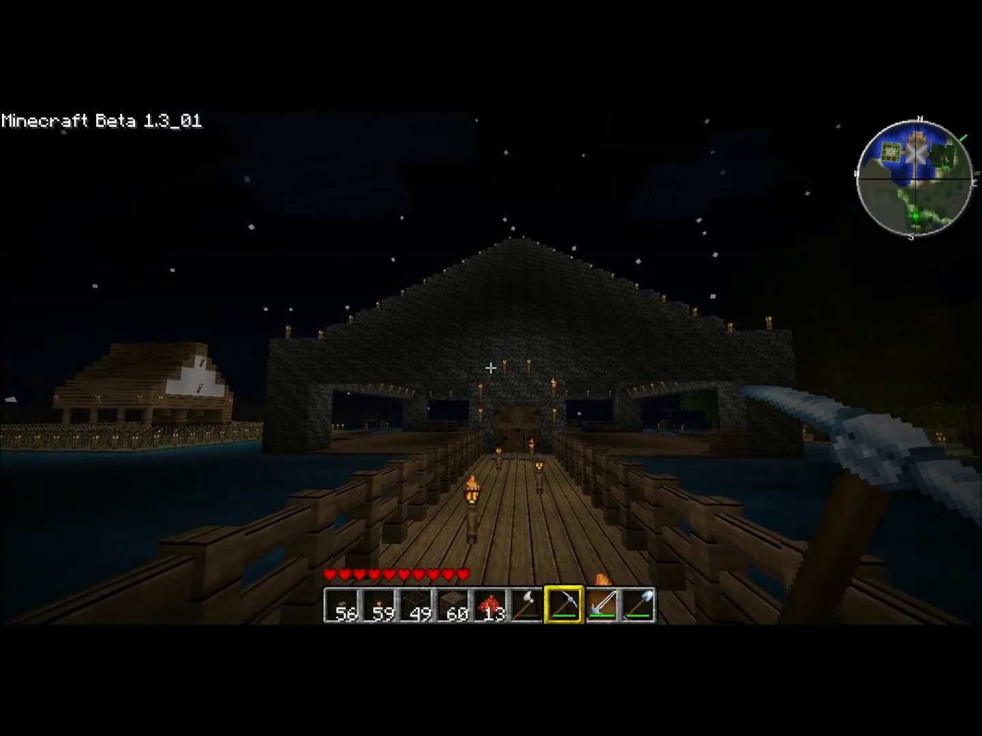
{"action": "key", "text": "w"}
{"action": "key", "text": "w"}
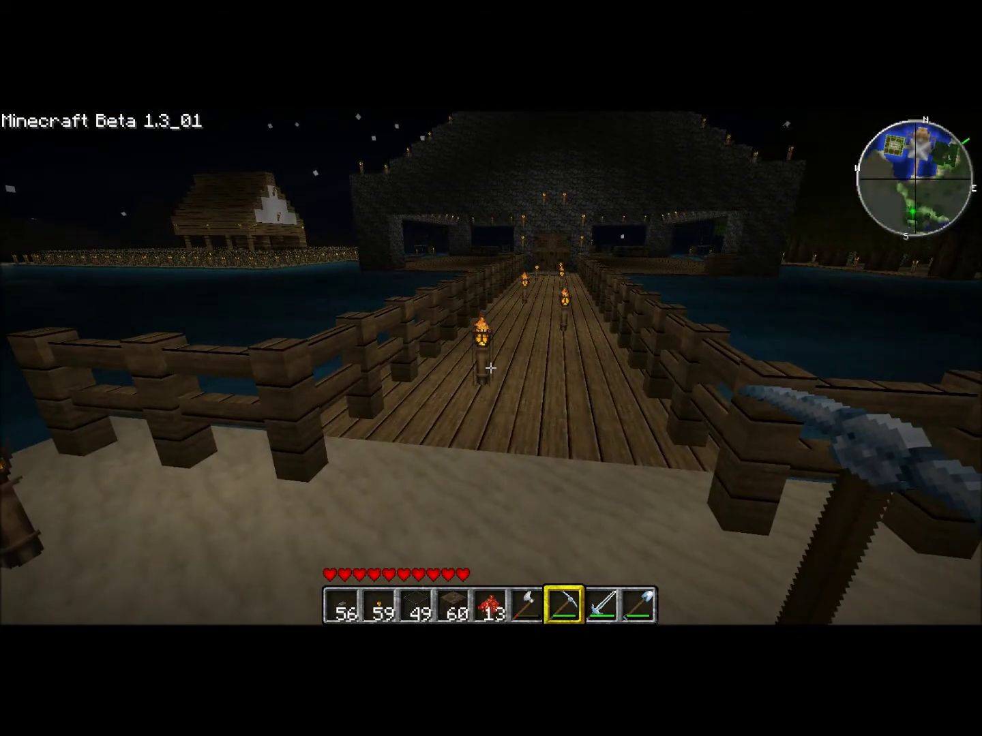
- Test flying by rising above the bridge and descending, and switch flying off to continue on foot along the bridge
{"action": "key", "text": "f"}
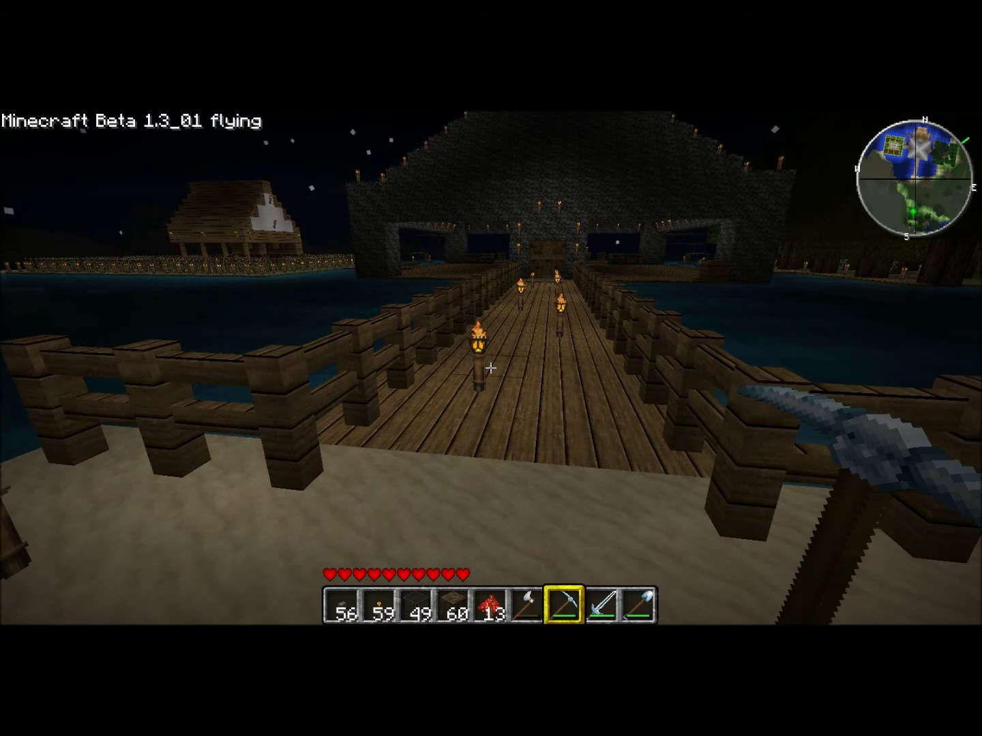
{"action": "key", "text": "space"}
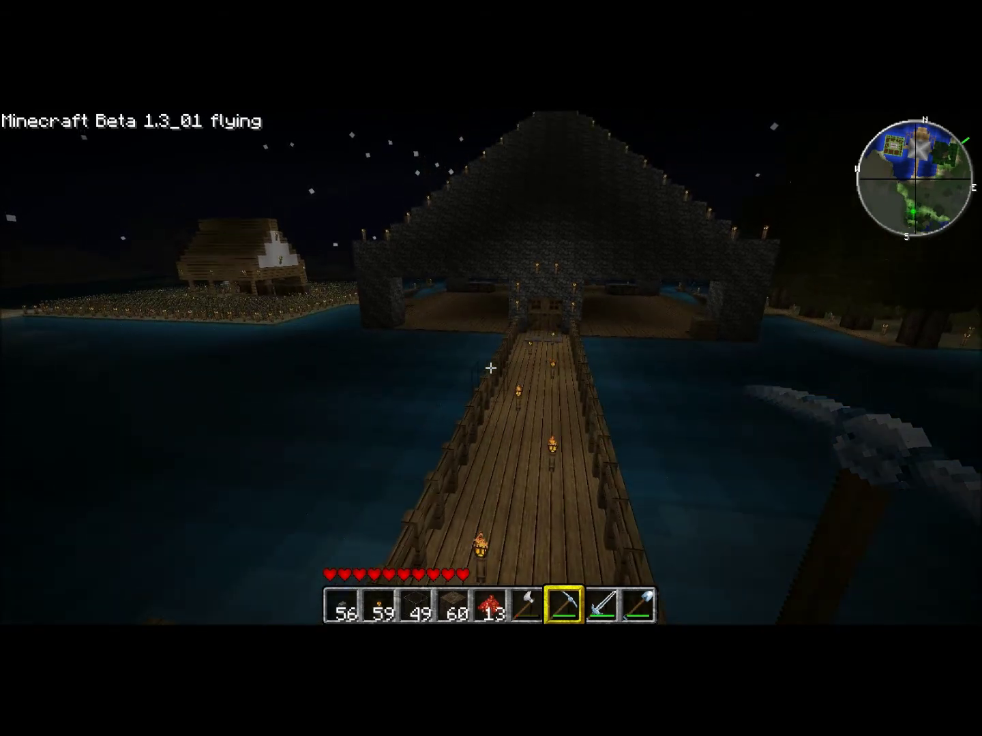
{"action": "key", "text": "shift"}
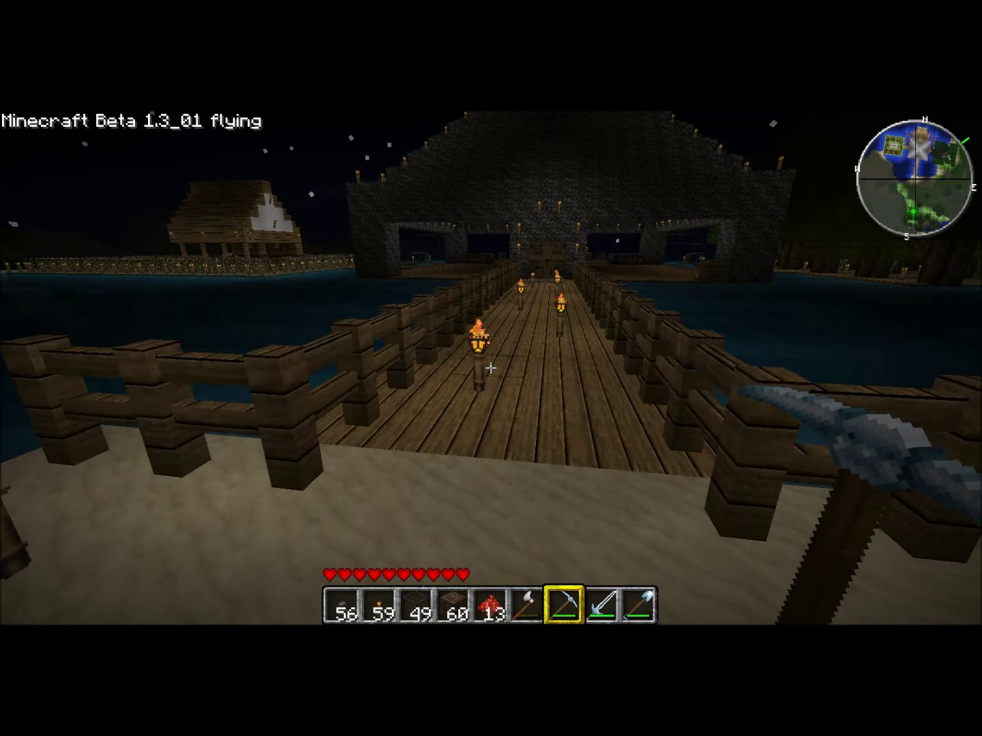
{"action": "key", "text": "f"}
{"action": "key", "text": "w"}
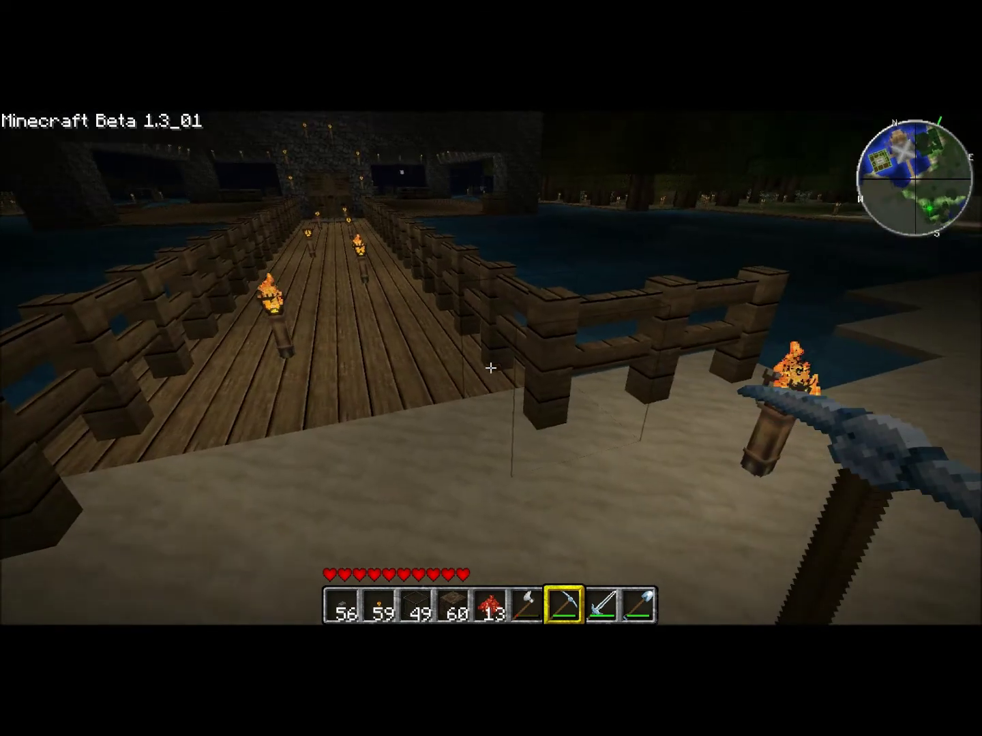
{"action": "key", "text": "w"}
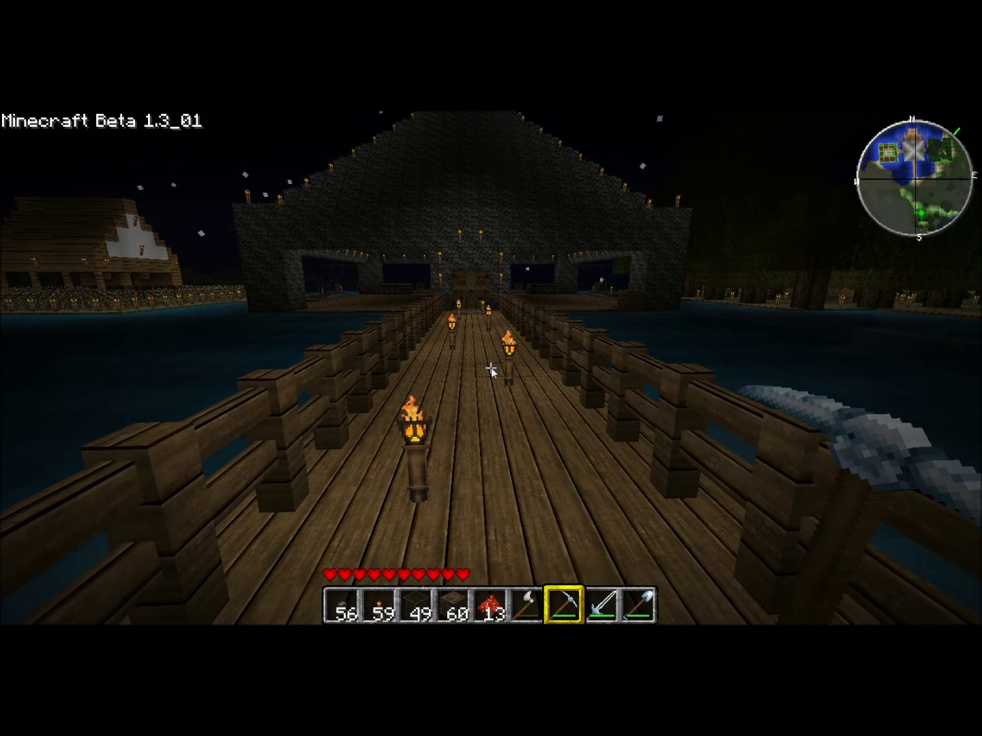
- Open the inventory and add a stack of dirt blocks from the TooManyItems list
{"action": "key", "text": "e"}
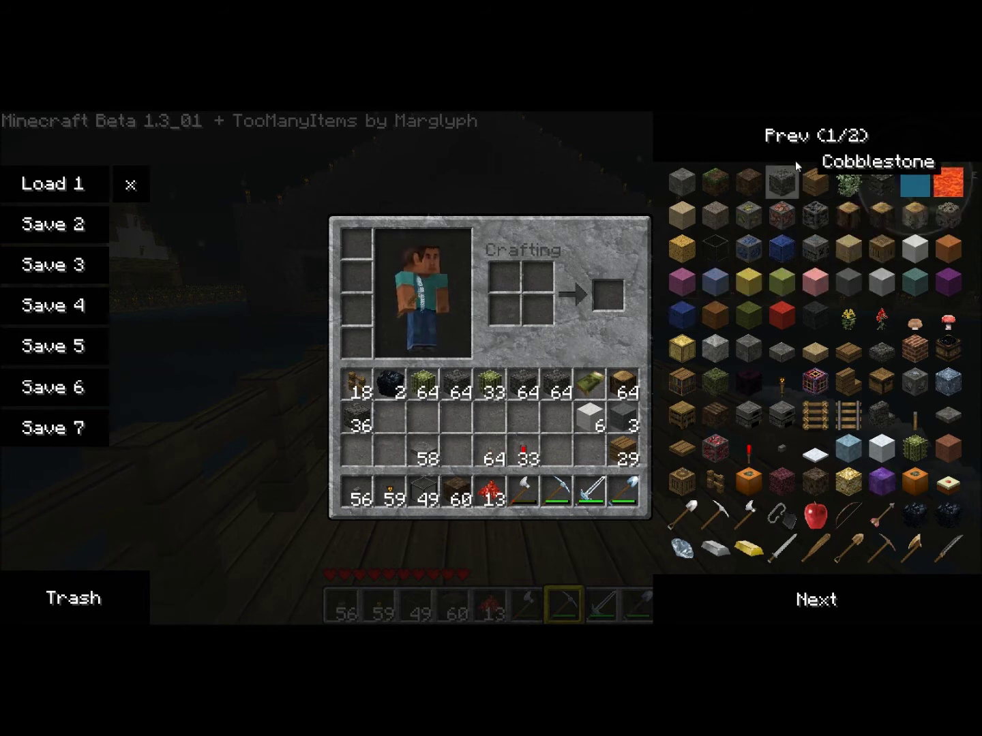
{"action": "left_click", "coordinate": [795, 142]}
{"action": "left_click", "coordinate": [794, 142]}
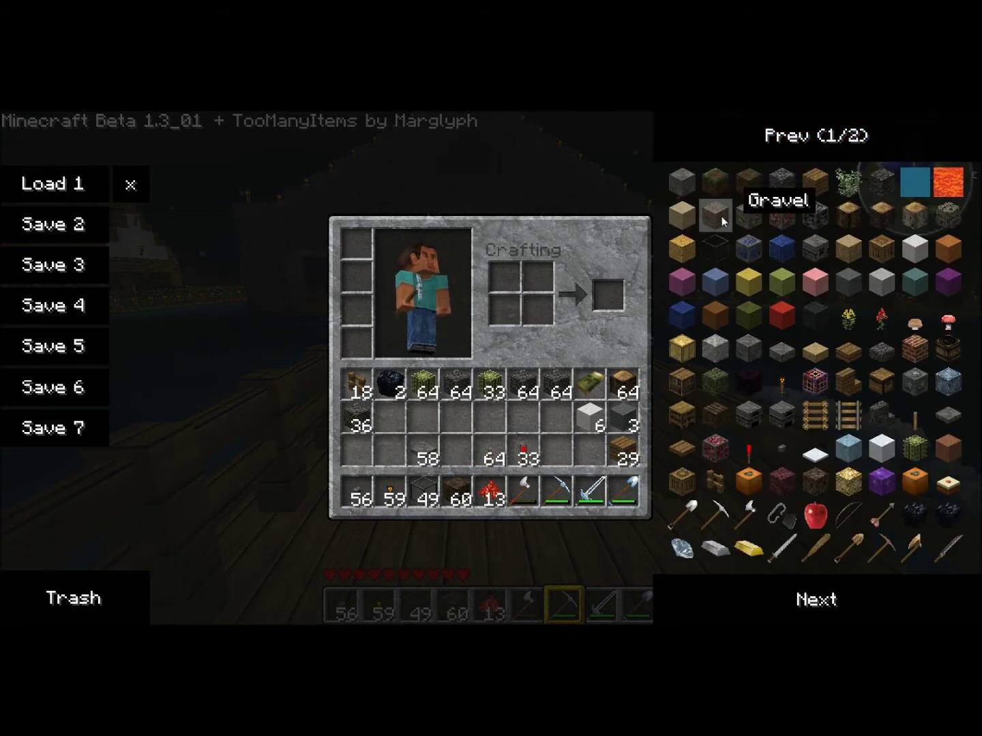
{"action": "left_click", "coordinate": [745, 192]}
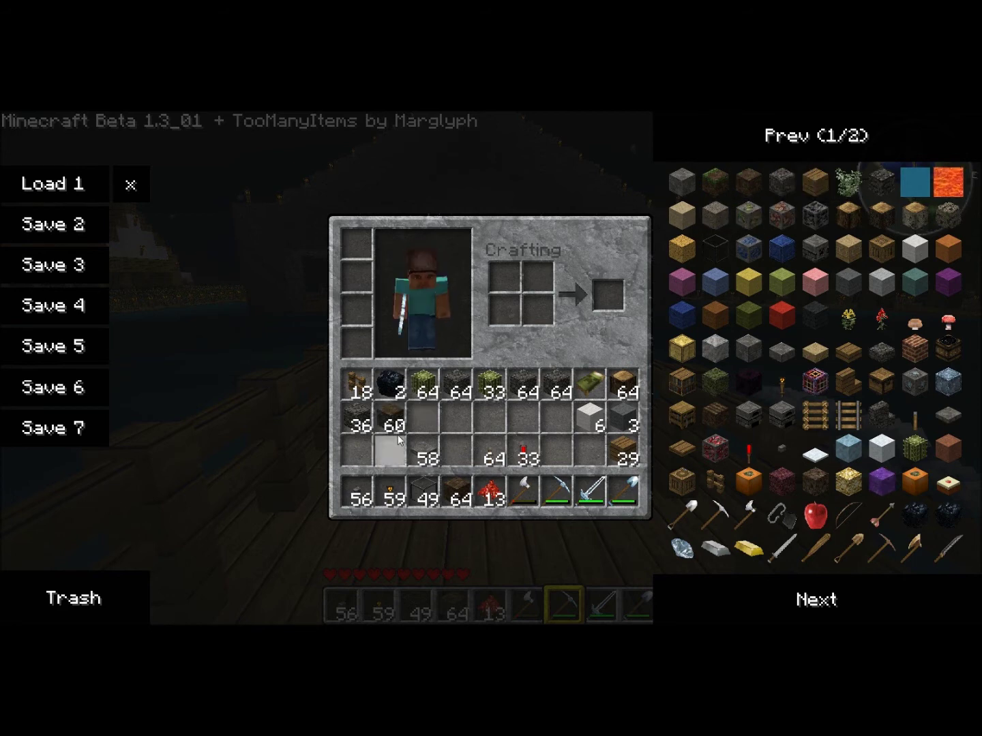